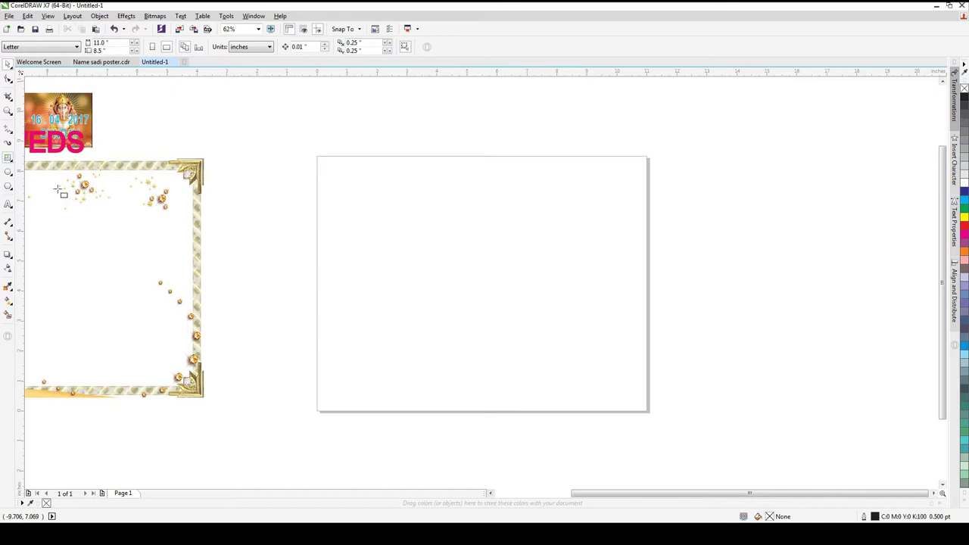
- Draw a rectangle on the page, size it to 11.25 by 8.5 inches and center it on the page
drag(366, 165, 490, 302)
double_click(91, 43)
text(11)
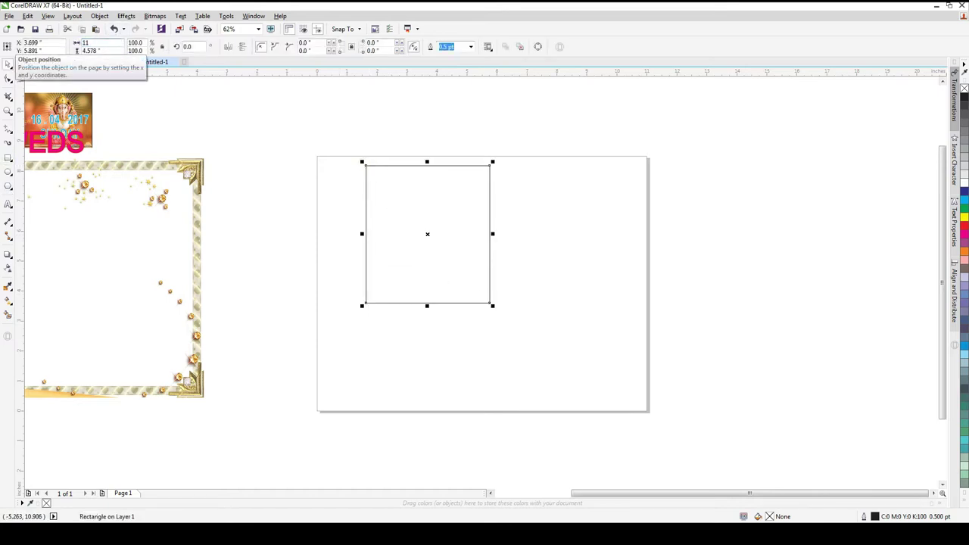
text(.25)
key(Tab)
text(8.5)
key(Return)
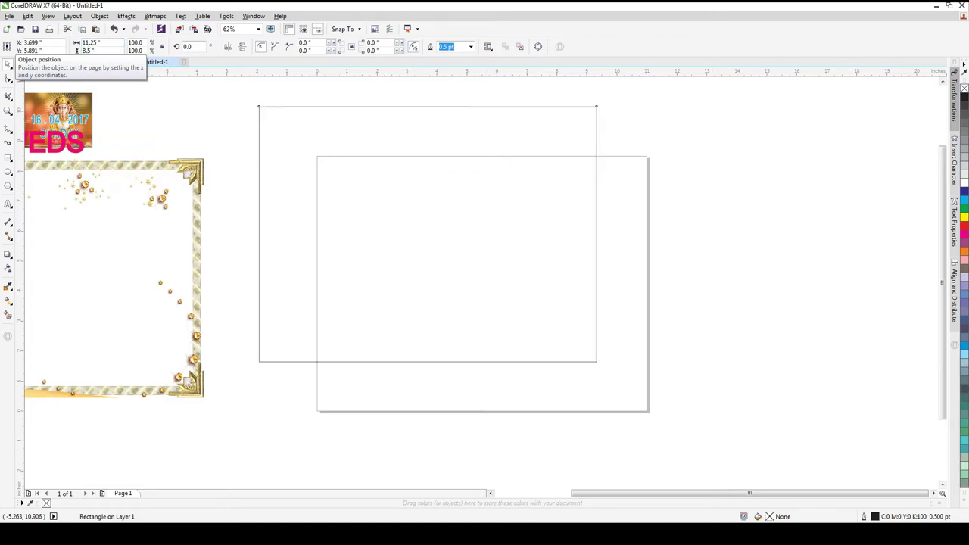
key(p)
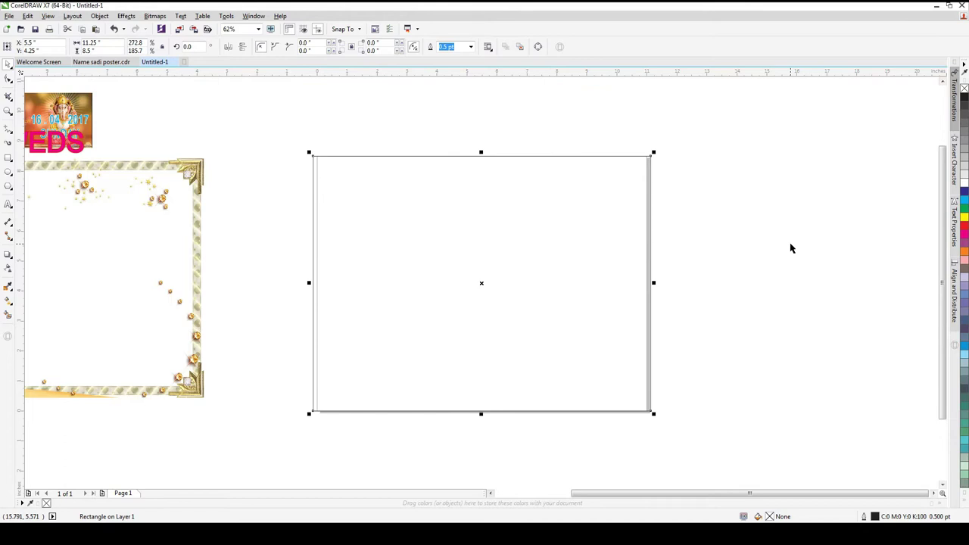
- Set the page size to 12 by 18 inches and switch the page to landscape orientation
click(790, 243)
click(253, 133)
drag(118, 43, 66, 52)
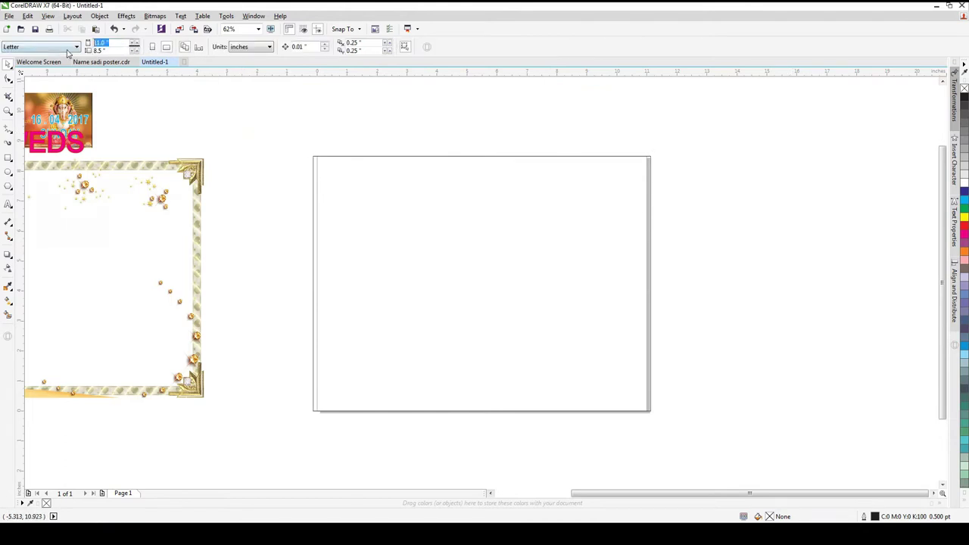
text(12)
key(Tab)
text(18)
key(Return)
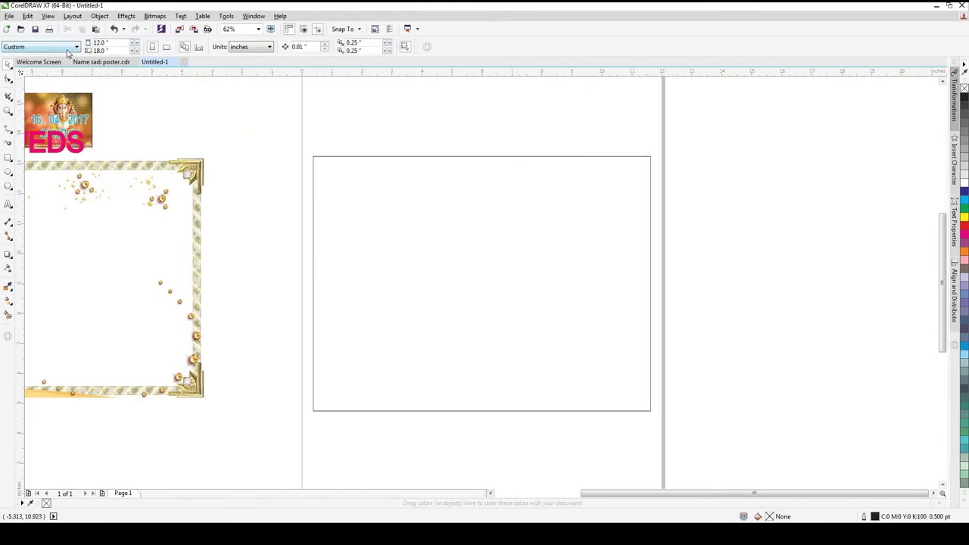
click(166, 46)
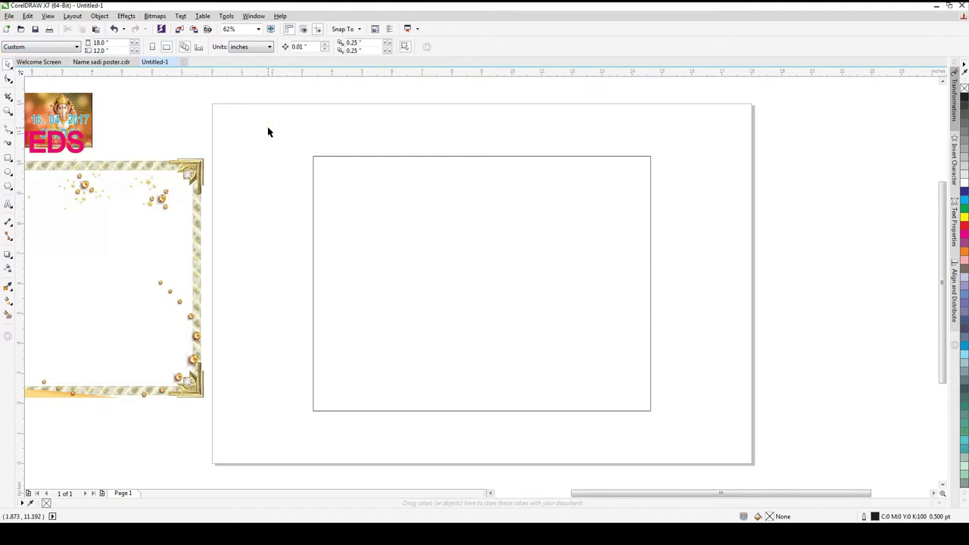
- Fill the centered rectangle with yellow and remove its outline
click(339, 215)
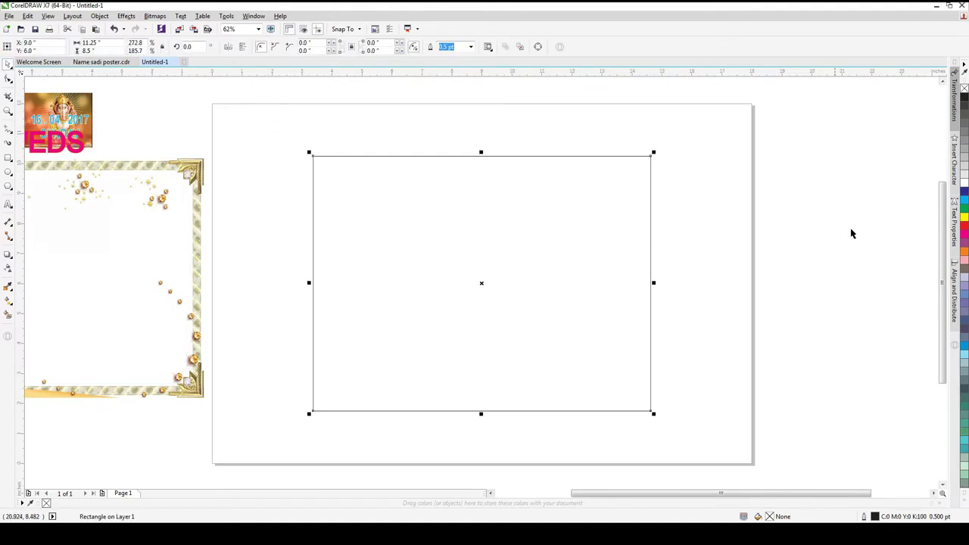
click(963, 217)
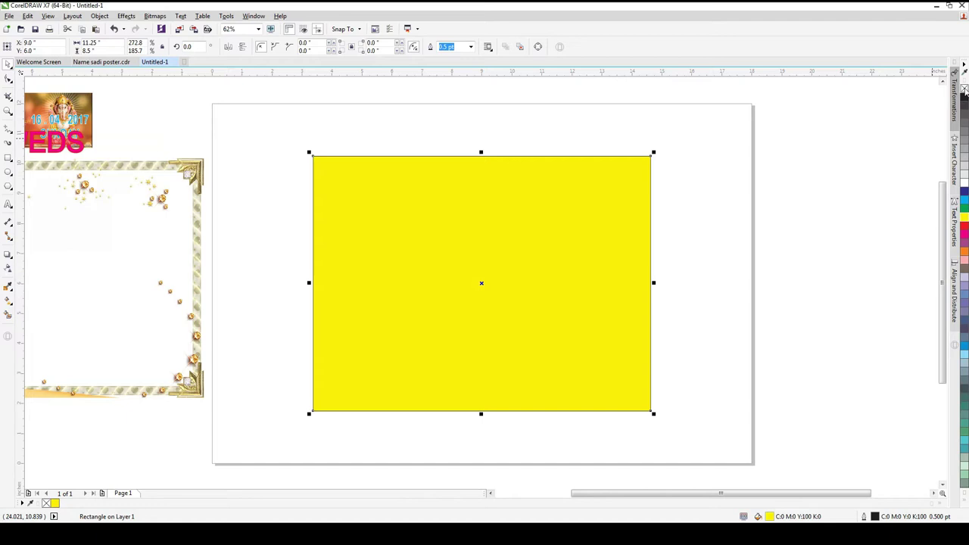
right_click(964, 89)
- Convert the rectangle's yellow fill from CMYK to the RGB color model
click(769, 515)
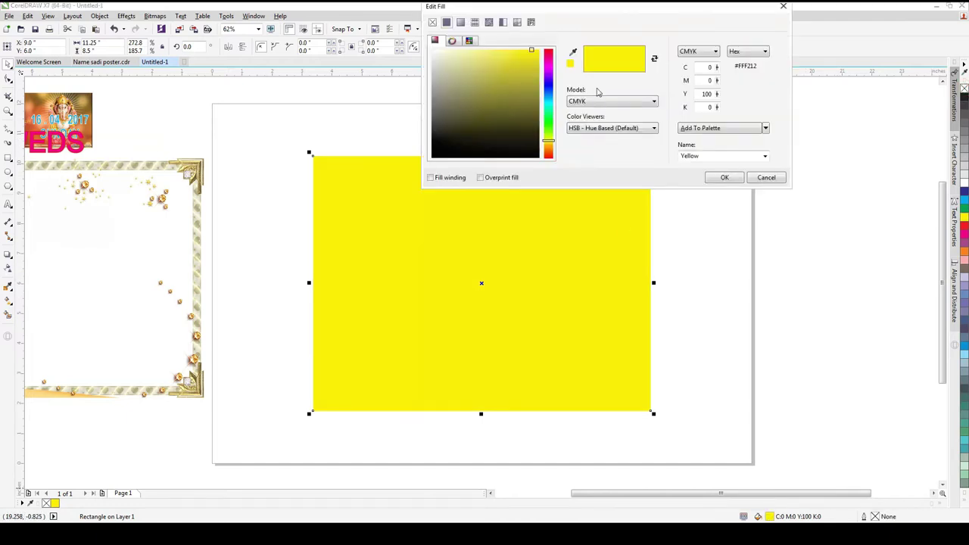
click(698, 51)
click(692, 72)
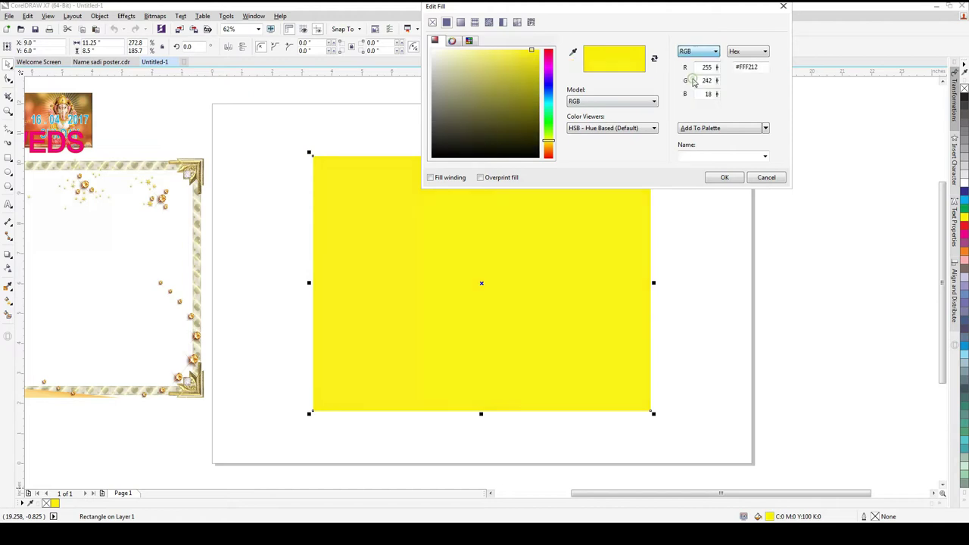
click(725, 177)
click(774, 272)
- Center the floral frame image on the yellow rectangle and send the rectangle to the back
click(180, 261)
shift+click(403, 292)
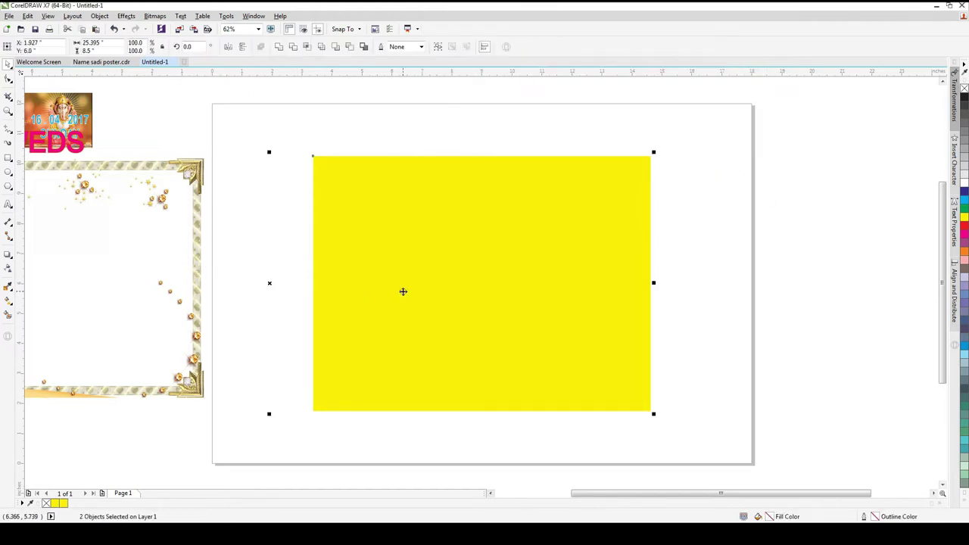
key(c)
key(e)
click(738, 282)
click(641, 297)
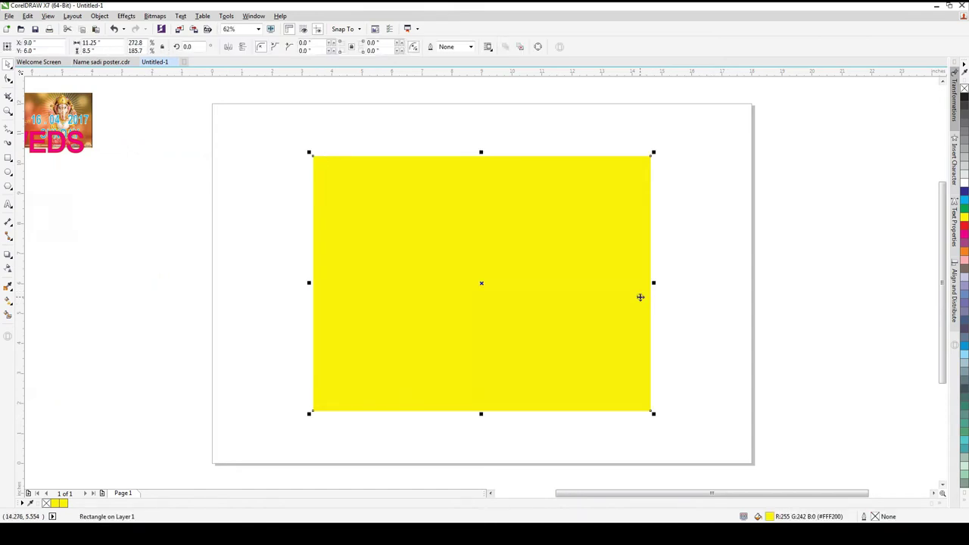
key(shift+Page_Down)
click(824, 229)
- Stretch the floral frame image to about 11.16 by 8.5 inches and center it on the yellow rectangle
click(613, 181)
drag(642, 159, 657, 156)
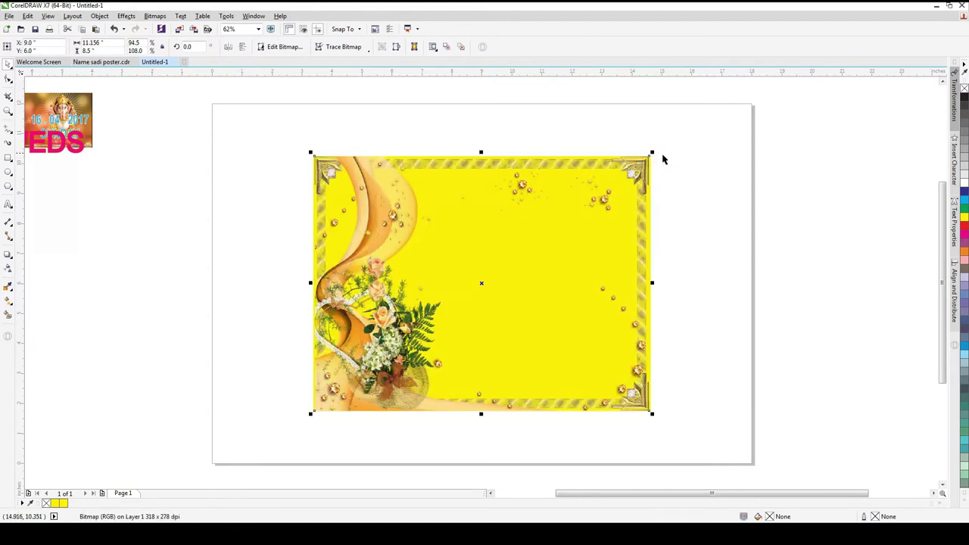
drag(644, 194, 635, 202)
shift+click(646, 198)
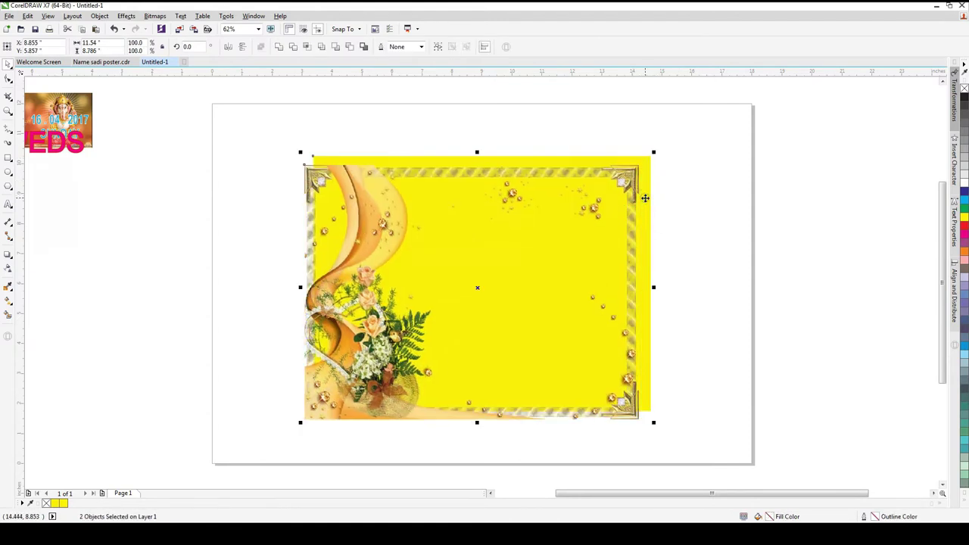
key(c)
key(e)
click(730, 229)
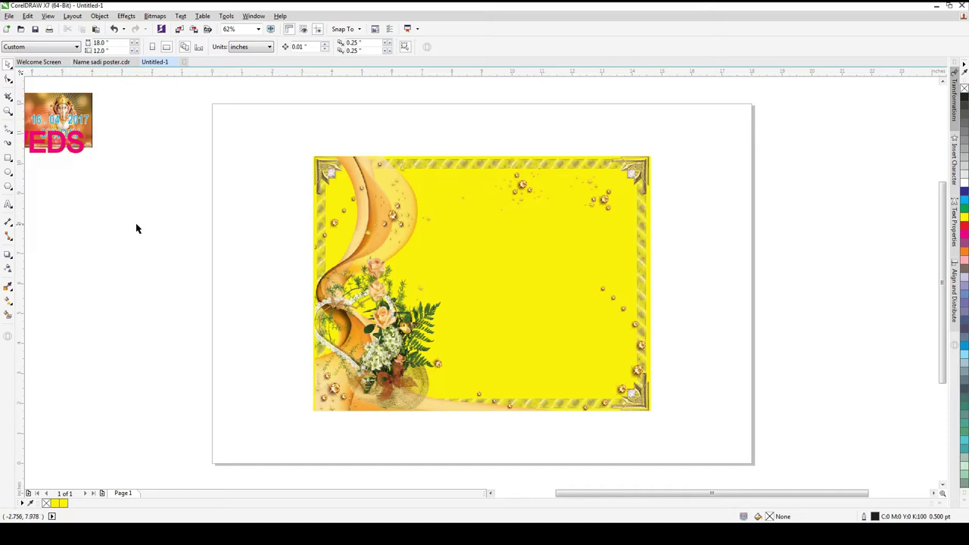
- Delete the blue date and SUNDAY text lying over the Ganesh picture
click(80, 124)
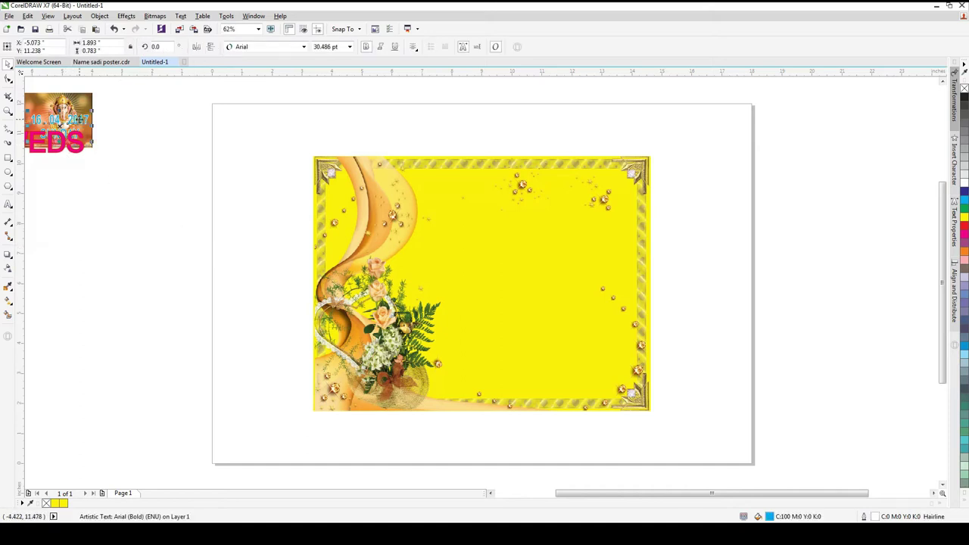
drag(80, 124, 89, 113)
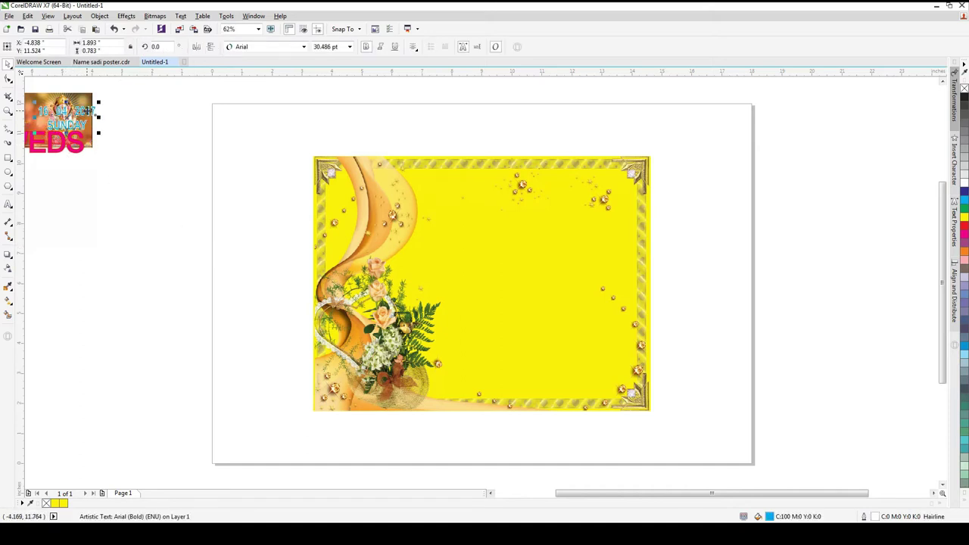
key(Delete)
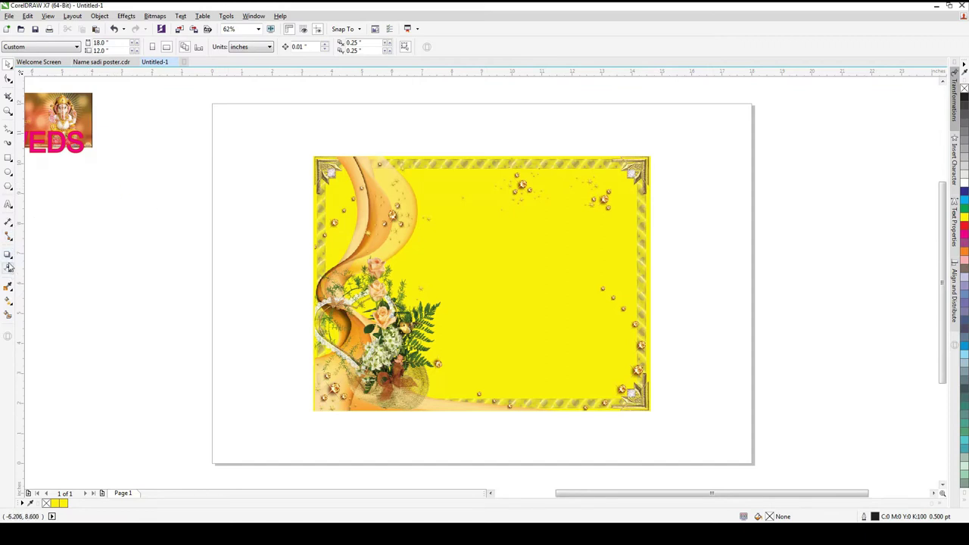
click(9, 205)
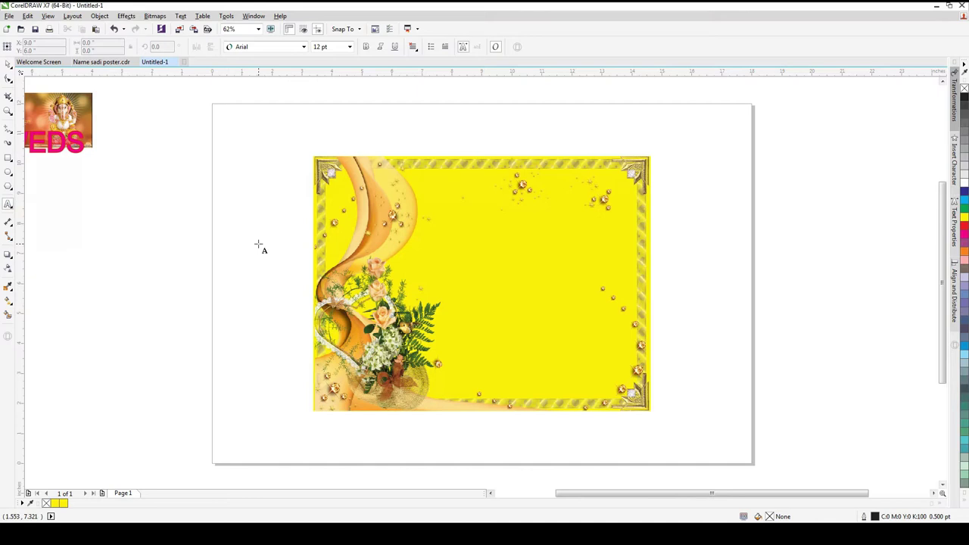
key(space)
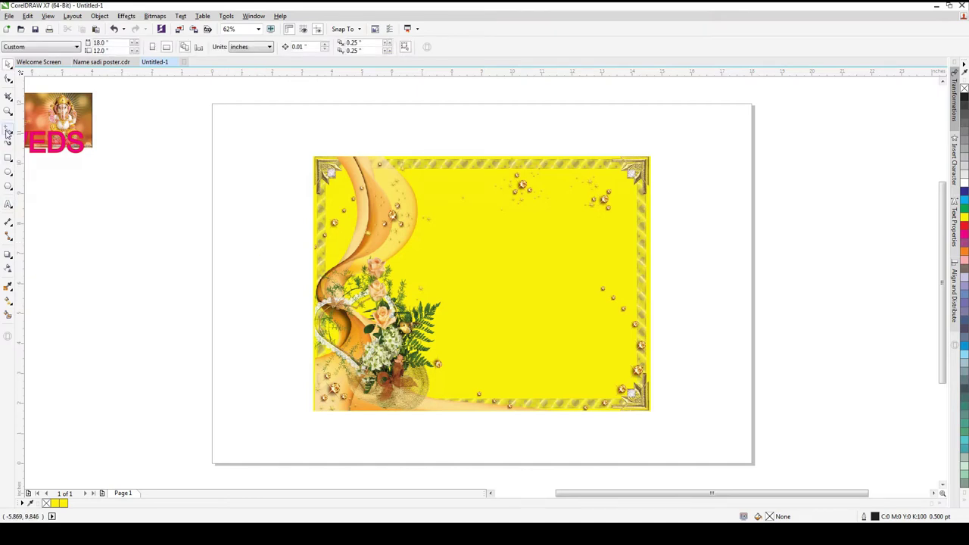
- Draw a three-sided bracket open to the right, about 0.93 by 2 inches, beside the yellow card
click(6, 131)
click(260, 212)
ctrl+double_click(232, 211)
ctrl+double_click(232, 271)
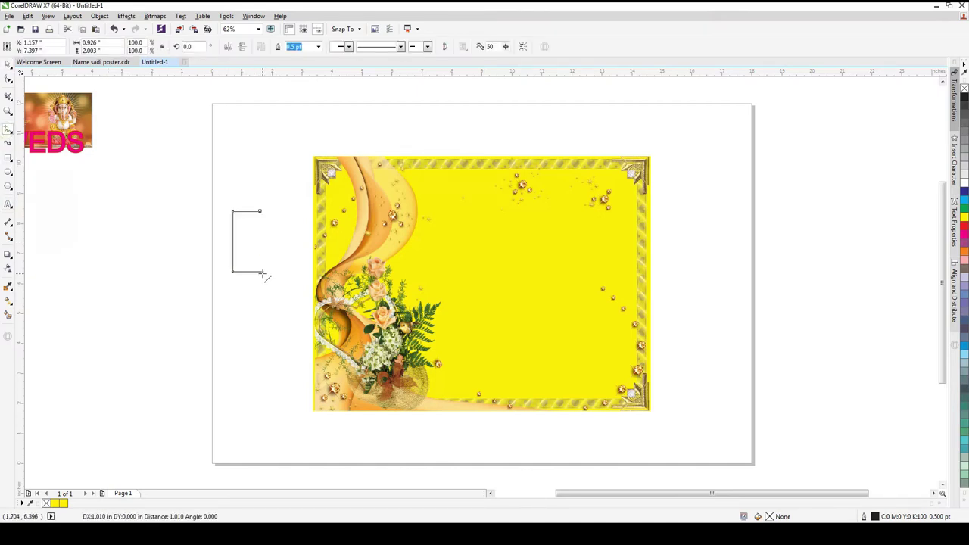
double_click(261, 271)
drag(25, 202, 266, 255)
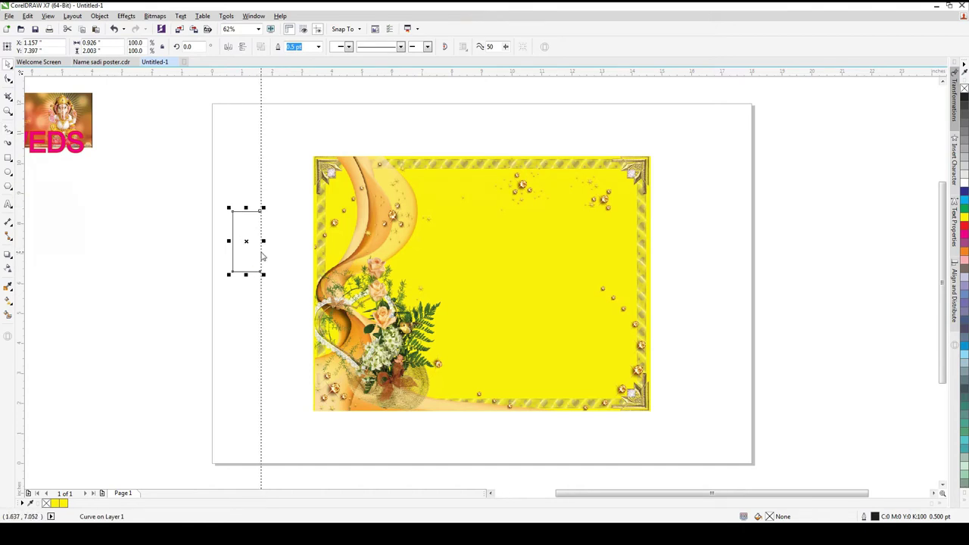
click(260, 250)
key(Delete)
- Scale the open bracket down to 60 percent and set its outline width to 3 pt
click(259, 251)
drag(262, 275, 254, 250)
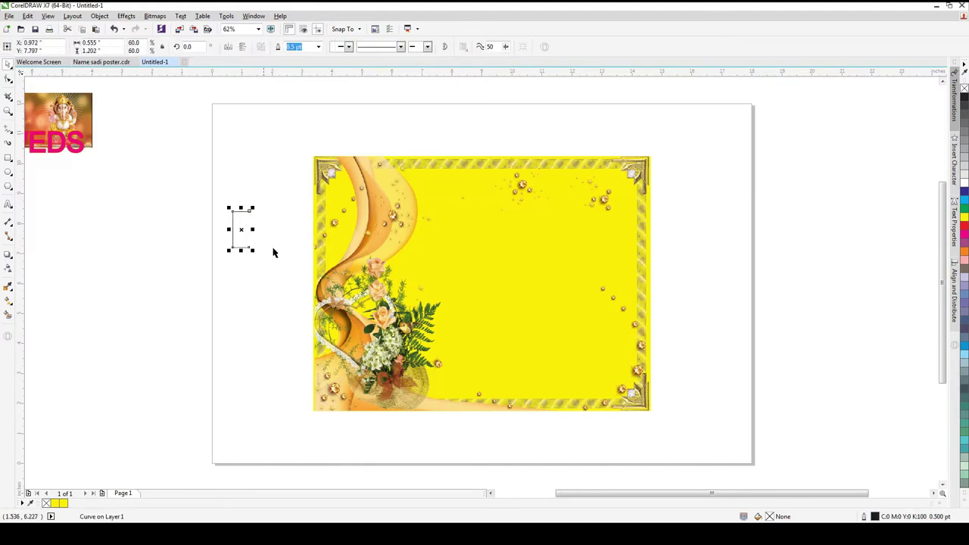
click(319, 47)
click(306, 110)
- Place the bracket in the card's upper-right area at a reduced size and add a horizontally mirrored copy facing it
drag(244, 232, 567, 199)
key(F2)
drag(675, 149, 495, 254)
drag(456, 347, 439, 312)
drag(386, 257, 524, 263)
- Scale the bracket pair to about 1.14 by 0.75 inches, then widen the gap by moving the right bracket slightly outward
shift+click(421, 203)
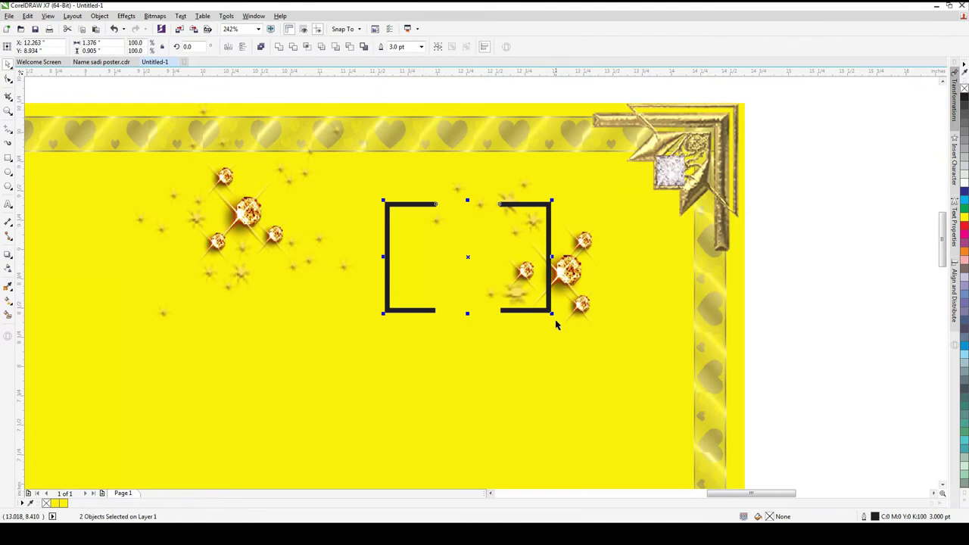
mouse_move(553, 315)
mouse_down()
mouse_move(537, 309)
mouse_move(535, 318)
mouse_up()
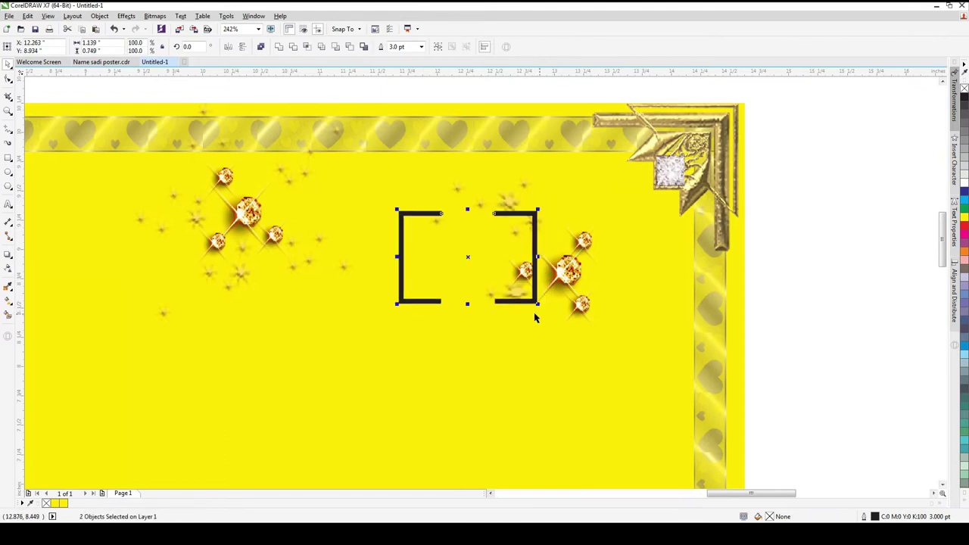
click(804, 324)
click(537, 259)
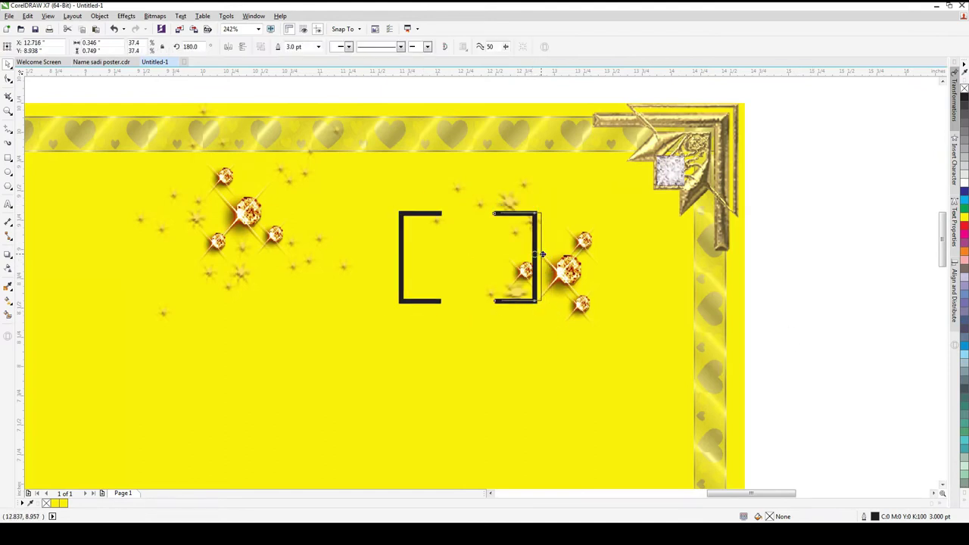
drag(548, 255, 547, 256)
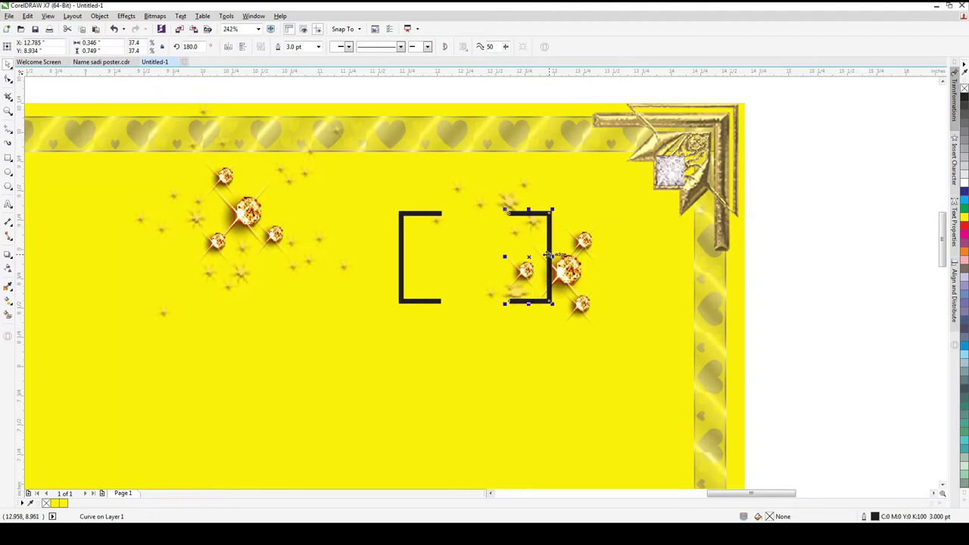
- Group the two brackets and place them below the card's upper-right gem cluster with a red outline
shift+click(398, 225)
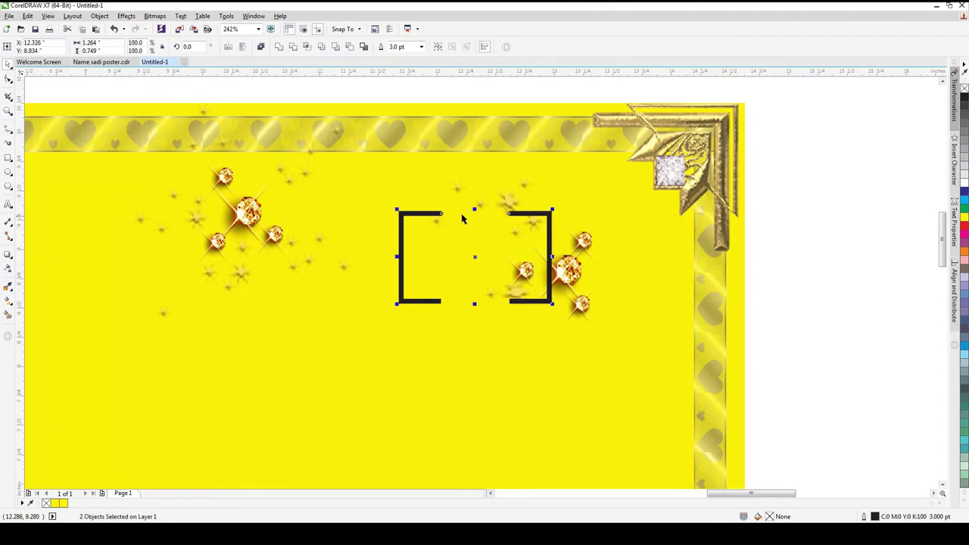
click(476, 258)
click(542, 219)
drag(543, 218, 579, 349)
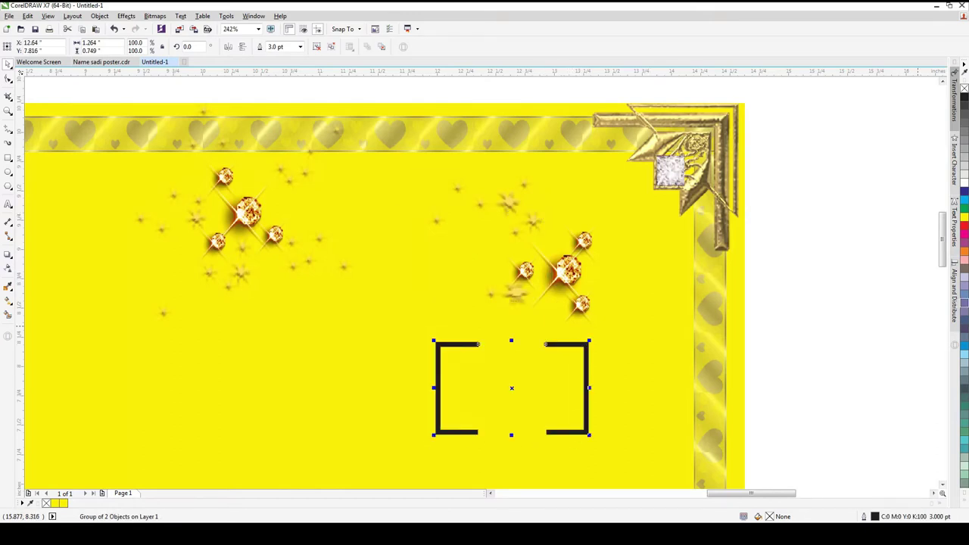
right_click(963, 227)
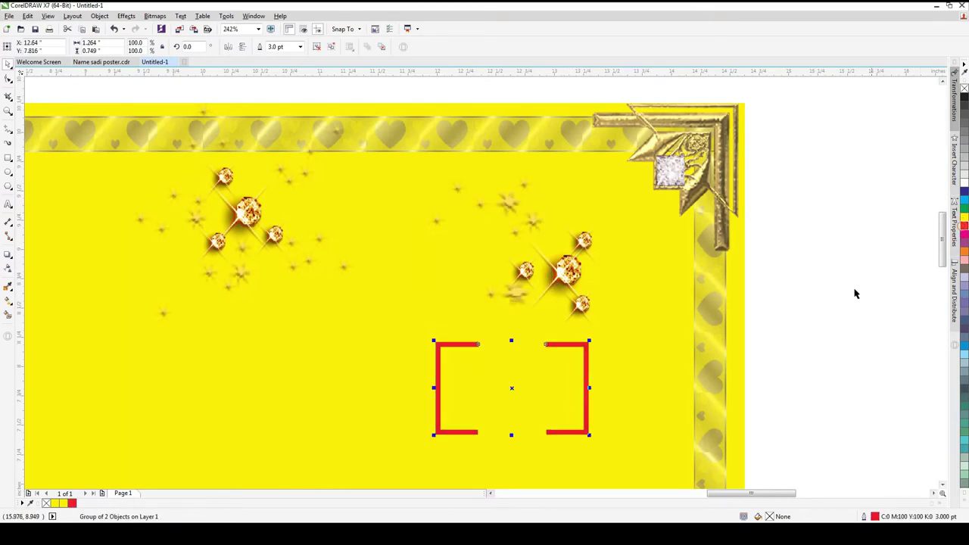
click(850, 298)
- Move the WEDS text closer to the card's left side and place the Ganesh picture over the card's upper-left area
key(F4)
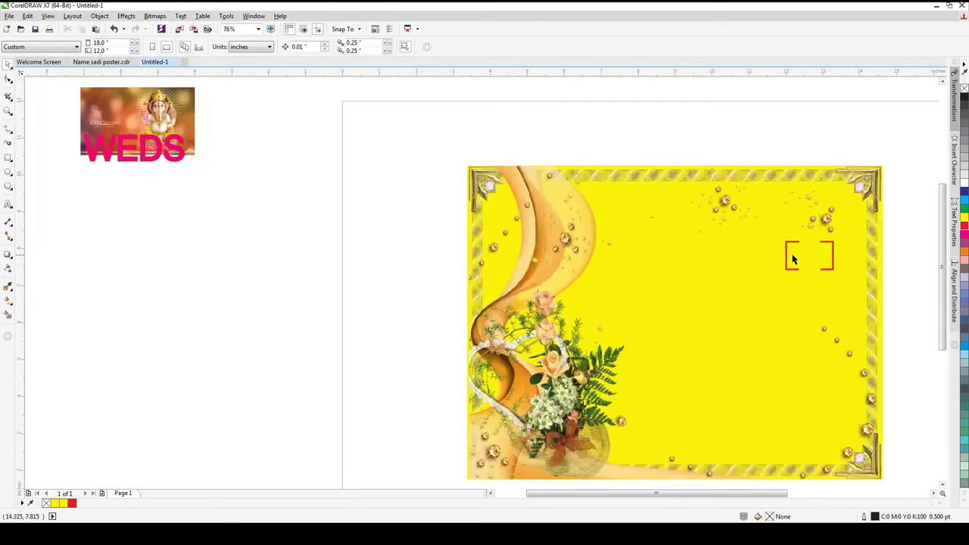
click(289, 172)
drag(157, 159, 410, 358)
drag(169, 150, 598, 197)
key(z)
drag(905, 134, 432, 321)
drag(347, 207, 344, 398)
click(449, 121)
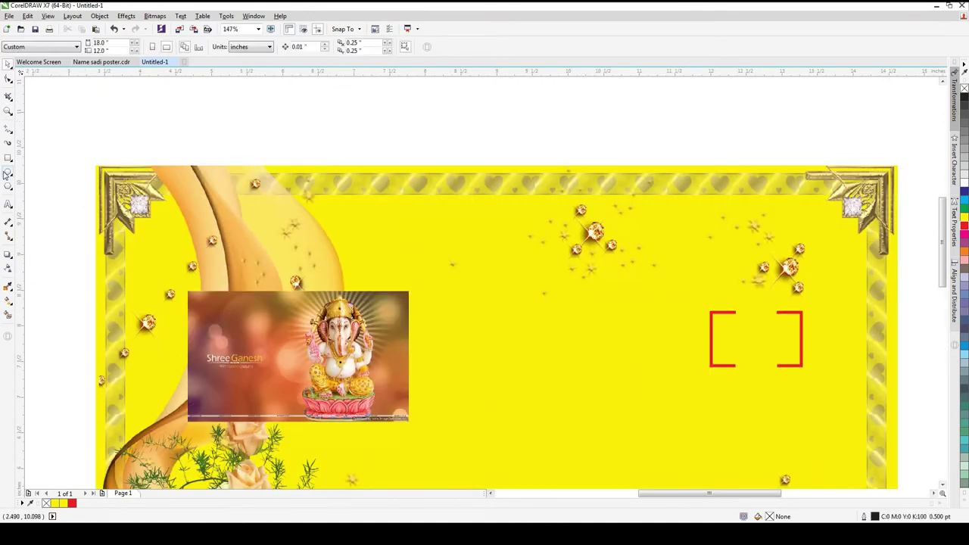
- Draw an ellipse about 1.5 by 1.7 inches and place it over the Ganesh figure in the picture
click(7, 173)
mouse_move(463, 218)
mouse_down()
mouse_move(553, 333)
mouse_move(597, 367)
mouse_move(586, 355)
mouse_up()
click(595, 367)
click(564, 318)
drag(532, 296, 340, 361)
key(z)
drag(213, 128, 483, 457)
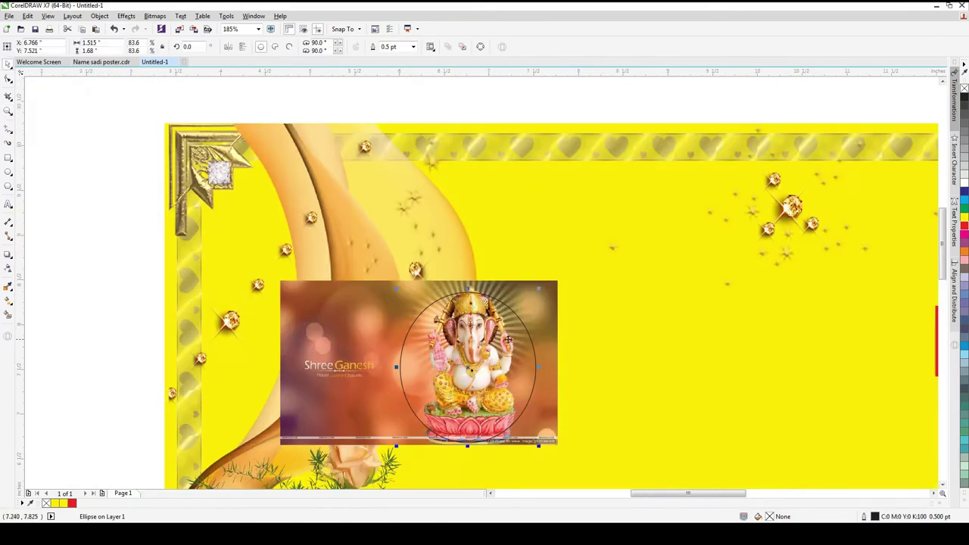
- Fit the ellipse around the Ganesh figure by enlarging it to about 1.56 by 1.74 inches and adjusting its position
key(z)
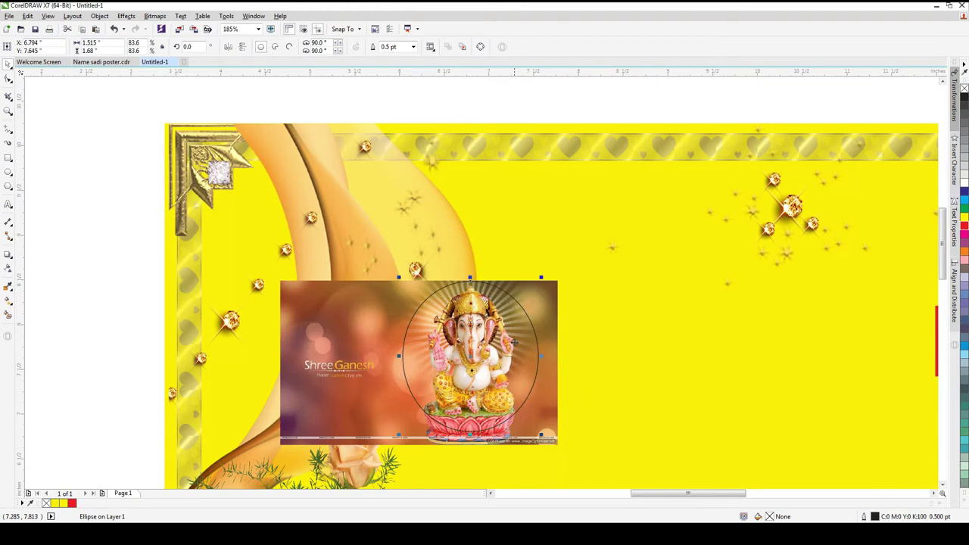
drag(350, 246, 605, 465)
key(space)
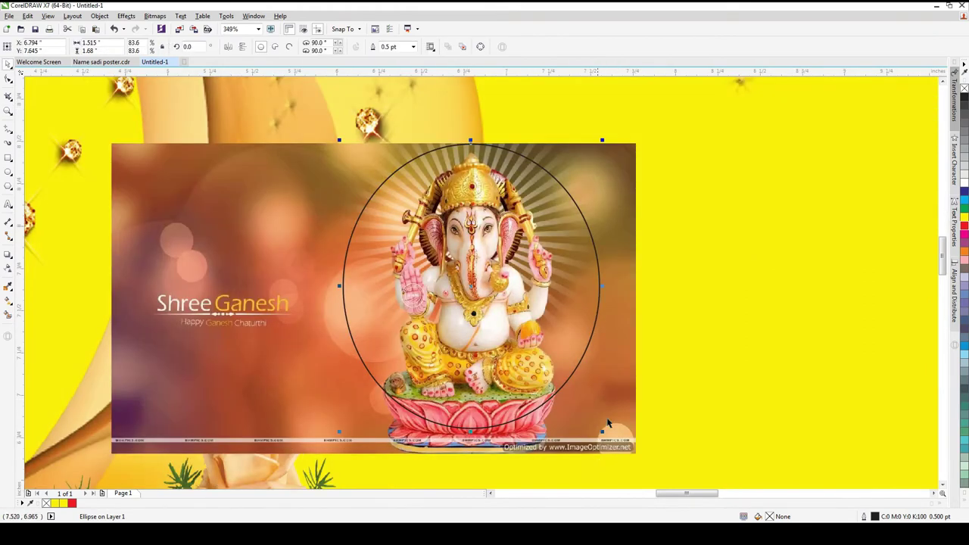
drag(603, 432, 610, 439)
drag(565, 311, 557, 312)
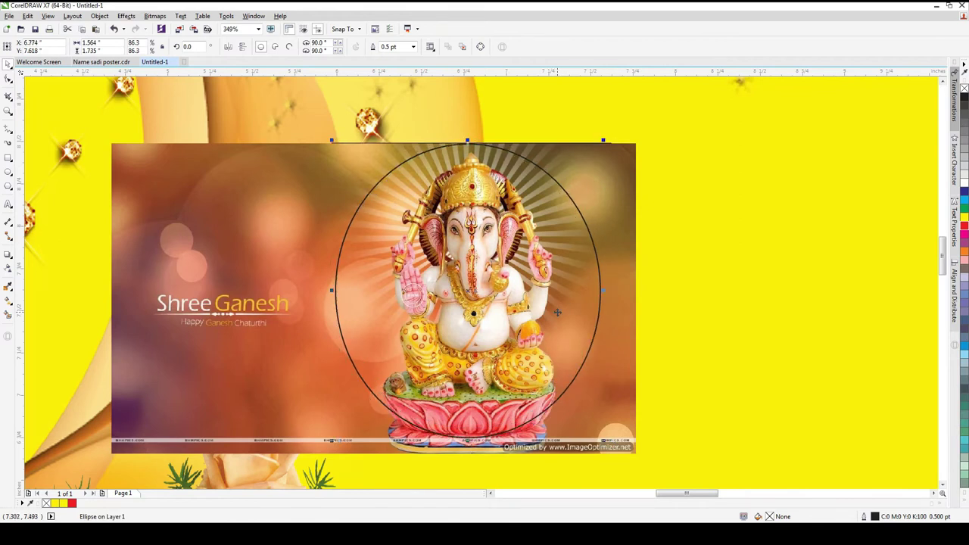
- Intersect the Ganesh picture with the ellipse and delete the original rectangular picture
shift+click(622, 352)
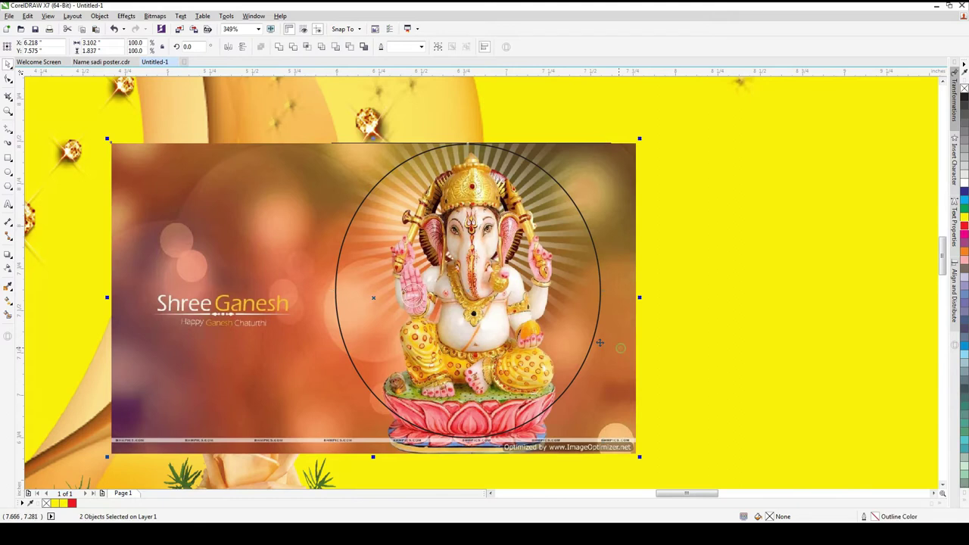
click(309, 48)
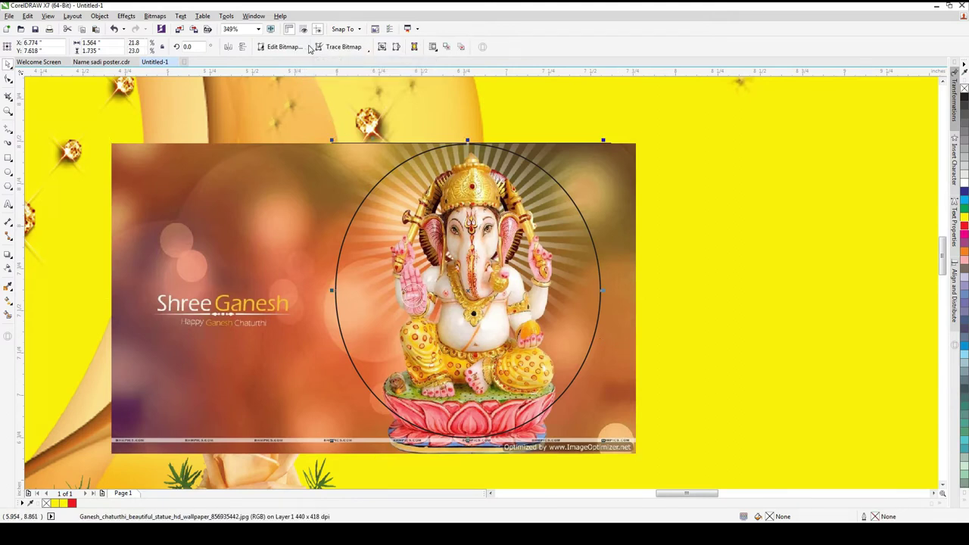
click(288, 258)
key(Delete)
- Give the ellipse around the Ganesh figure a 2 pt white outline
click(451, 296)
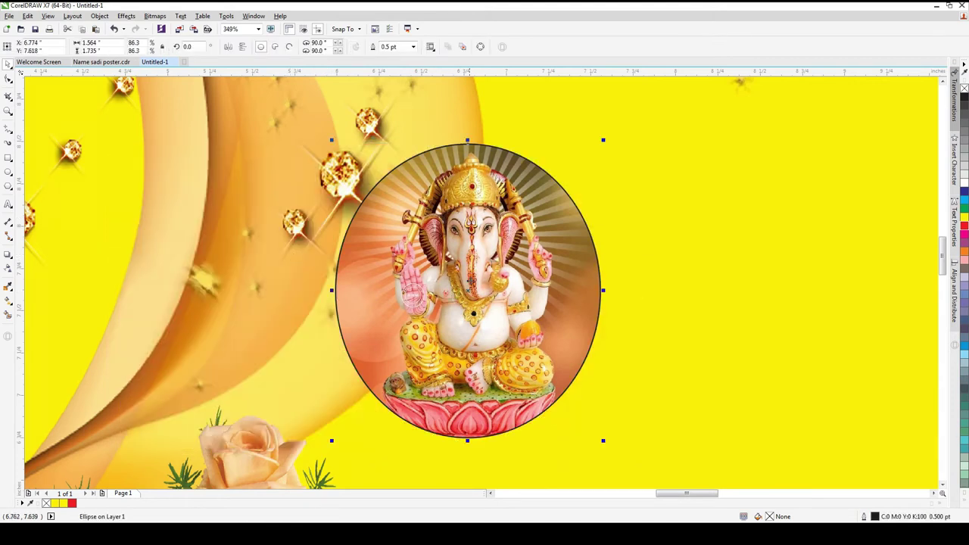
click(413, 46)
click(394, 112)
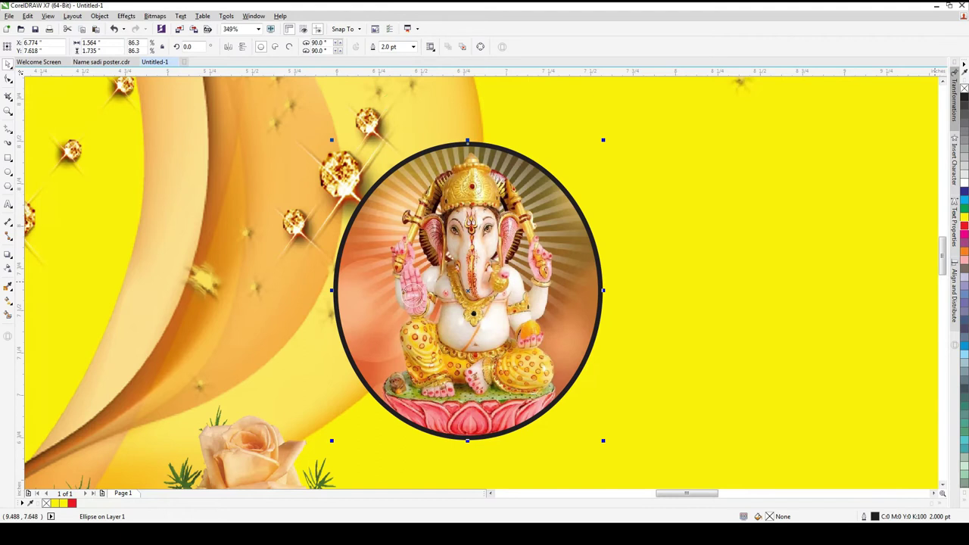
right_click(964, 179)
scroll(492, 232, down, 5)
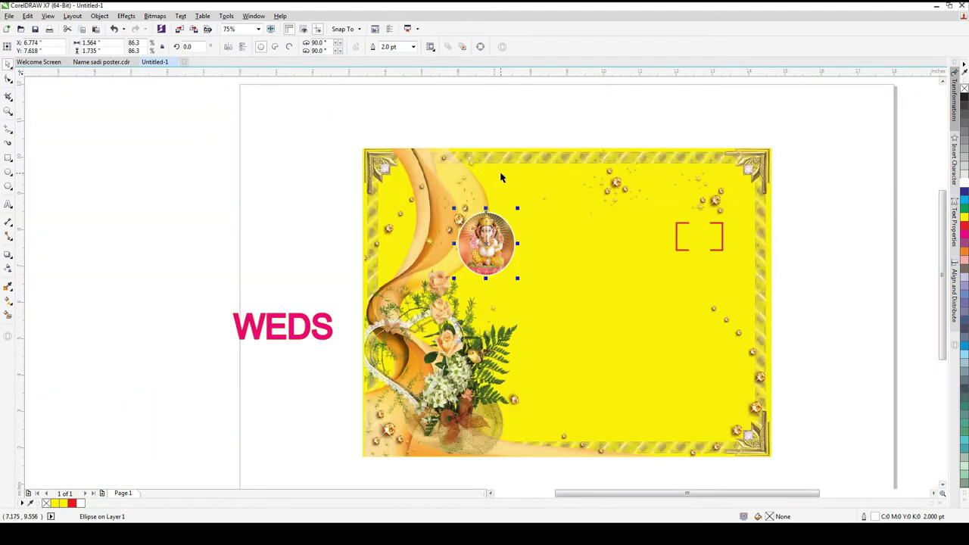
- Group the oval Ganesh picture with its outline and move it to the card's upper middle area
click(500, 123)
drag(442, 123, 573, 302)
key(ctrl+g)
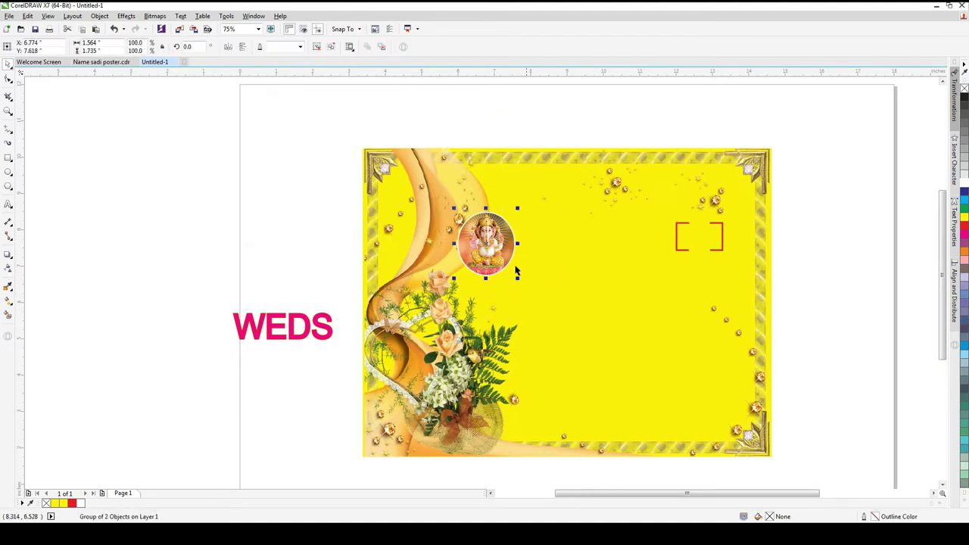
drag(482, 246, 577, 211)
- Center the Ganesh group horizontally on the yellow card
scroll(595, 303, up, 2)
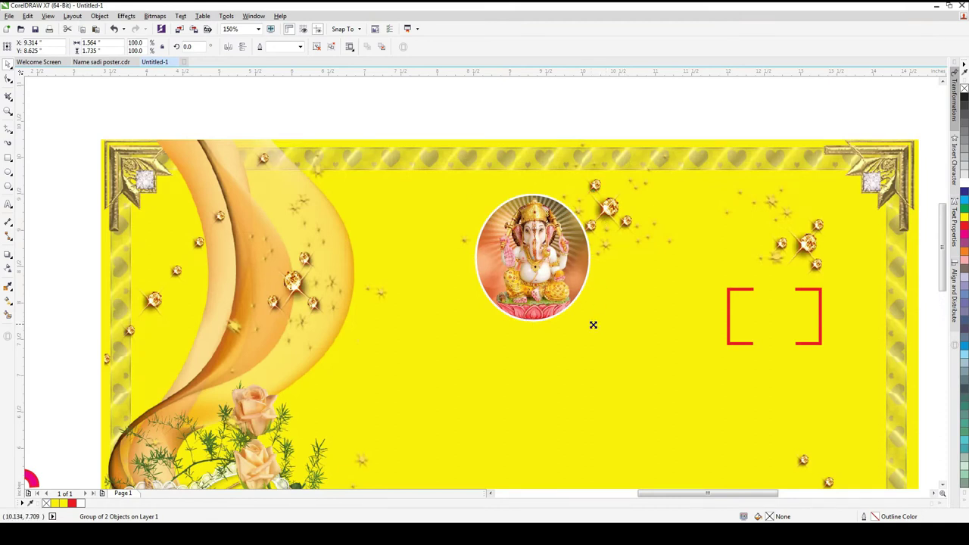
shift+click(615, 320)
key(c)
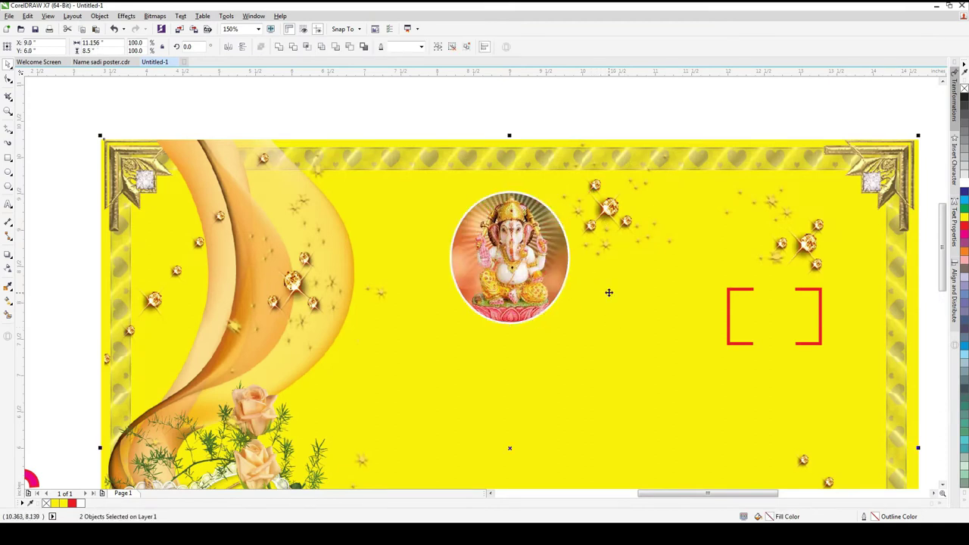
key(Escape)
key(F4)
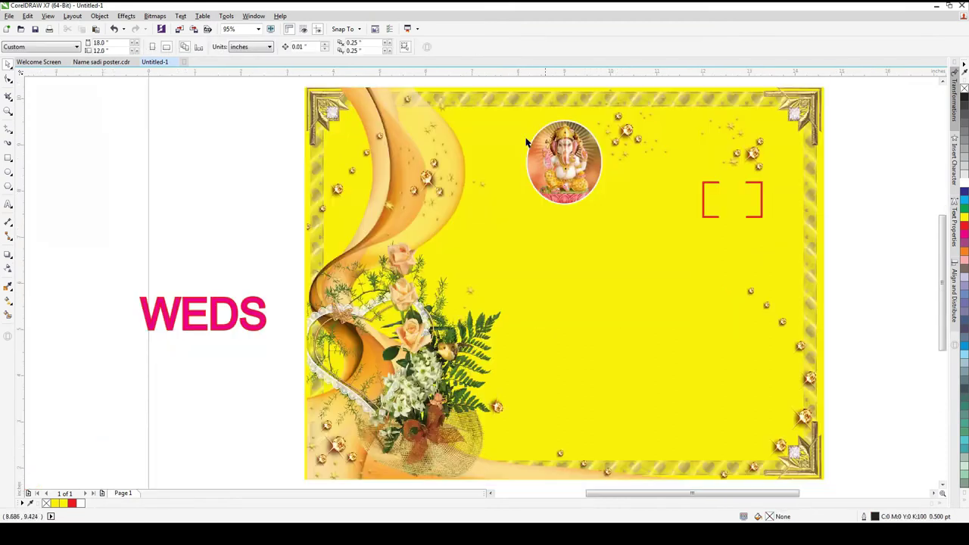
- Place two staggered copies of the WEDS text on the card and delete the original outside it
click(261, 318)
drag(233, 326, 659, 335)
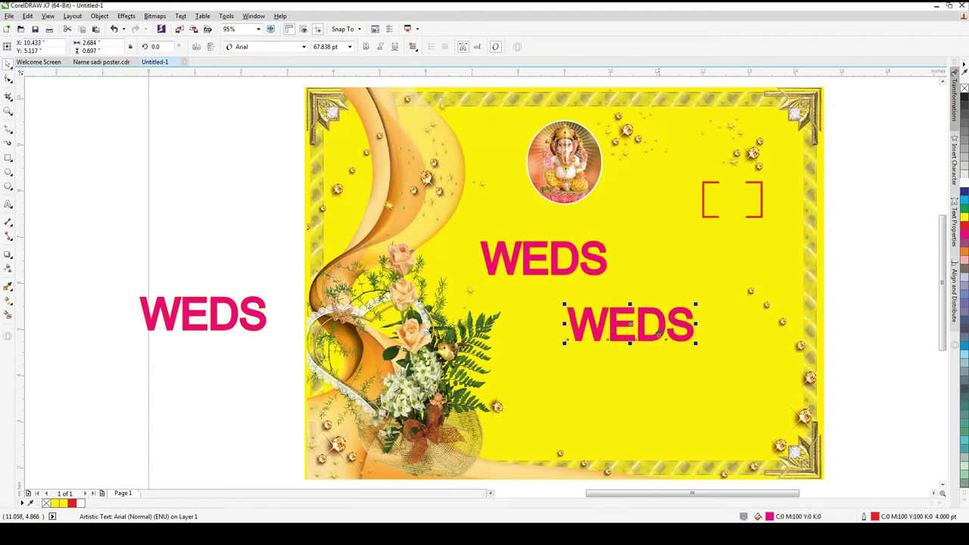
click(571, 270)
click(223, 343)
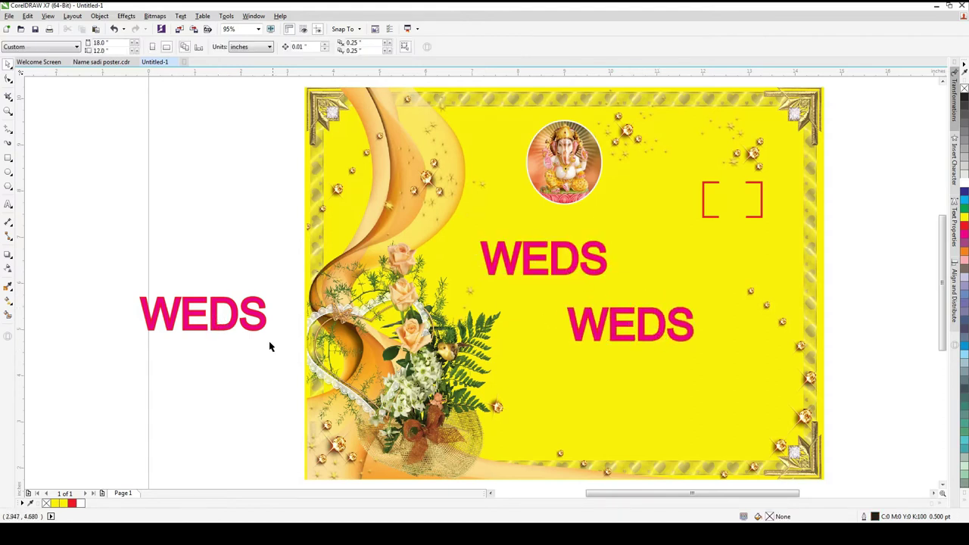
click(219, 325)
key(Delete)
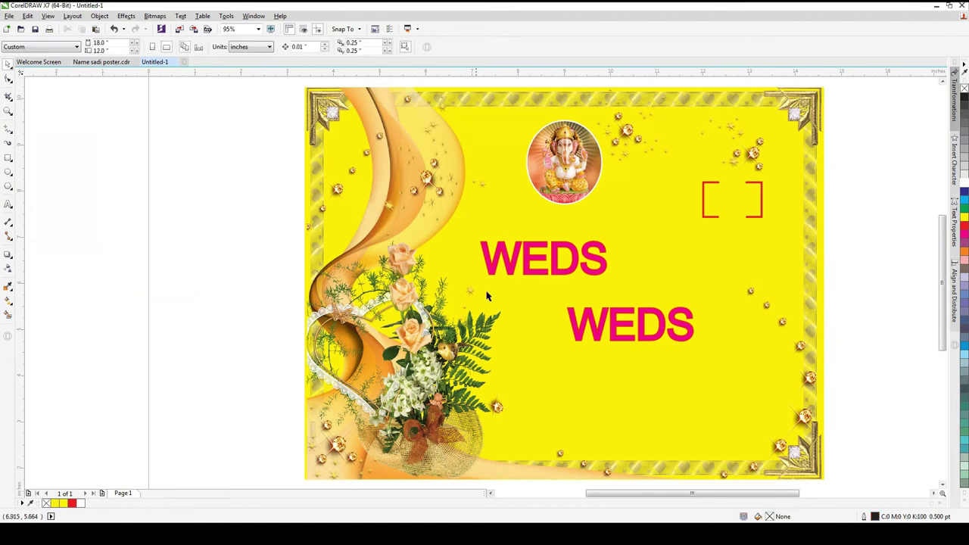
- Replace the upper WEDS text with the groom's first name in uppercase
click(524, 266)
key(F8)
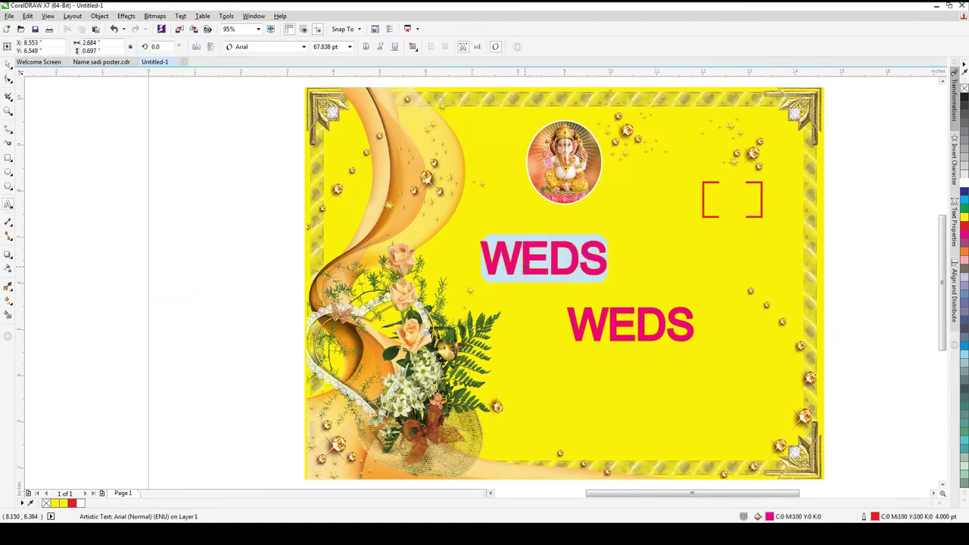
text(Rajiv)
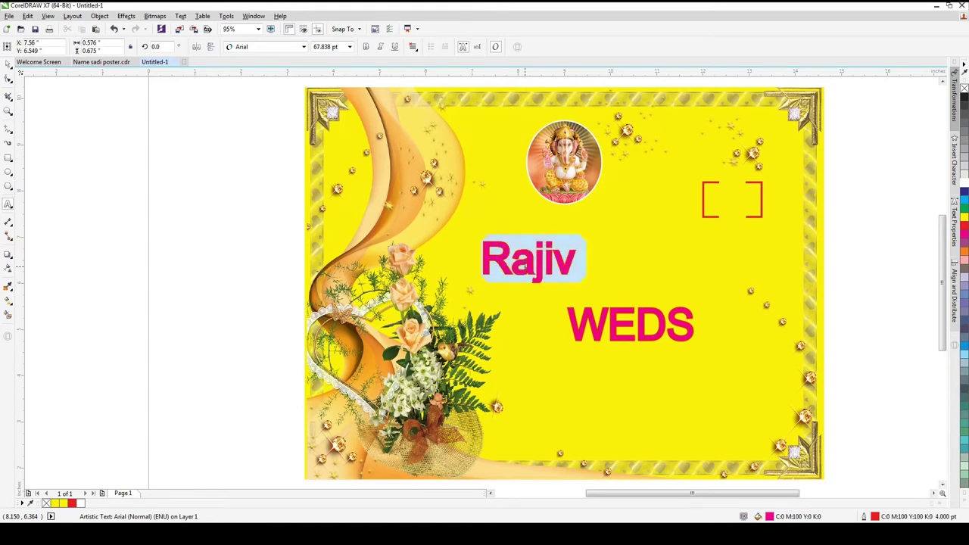
key(shift+F3)
click(437, 257)
click(437, 301)
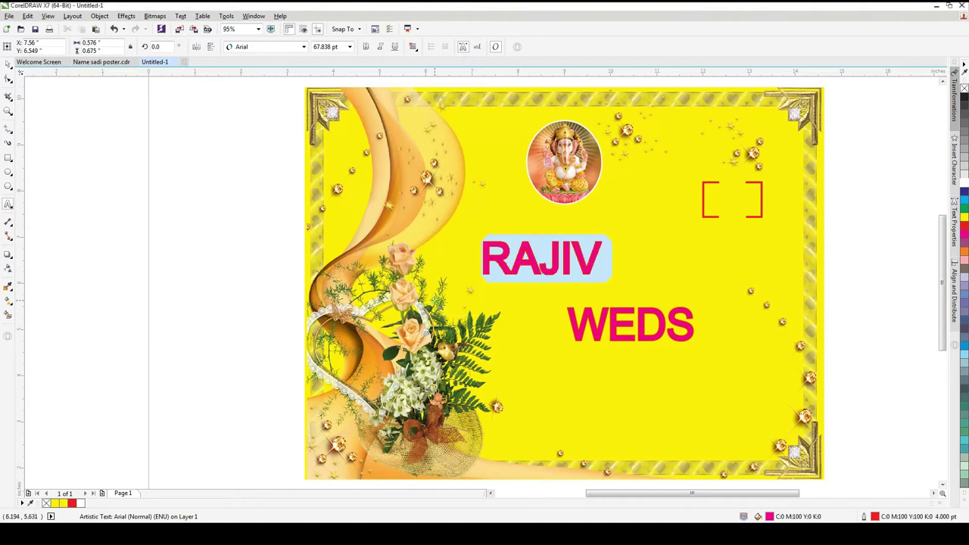
- Set the groom's name in Cooper Black with a white outline and a red fill
click(573, 264)
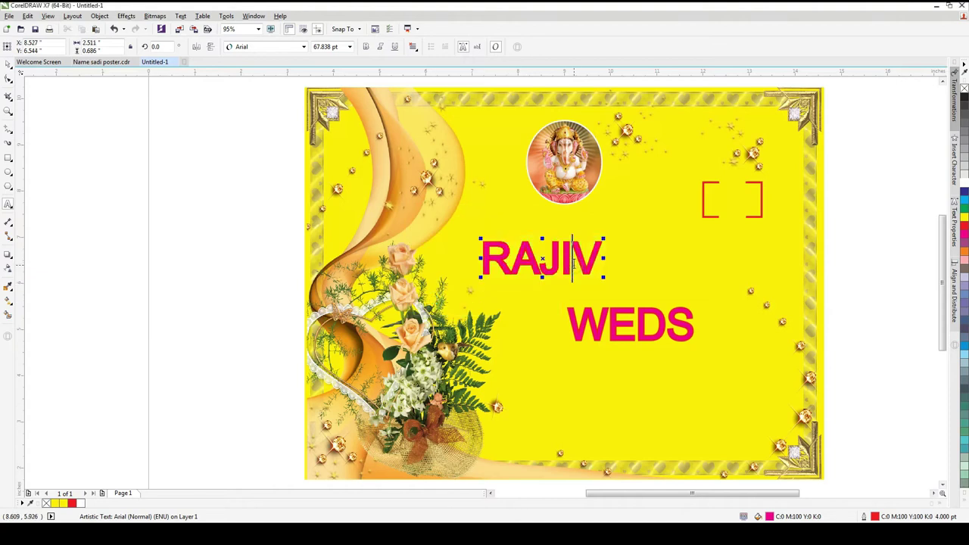
key(ctrl+space)
click(303, 46)
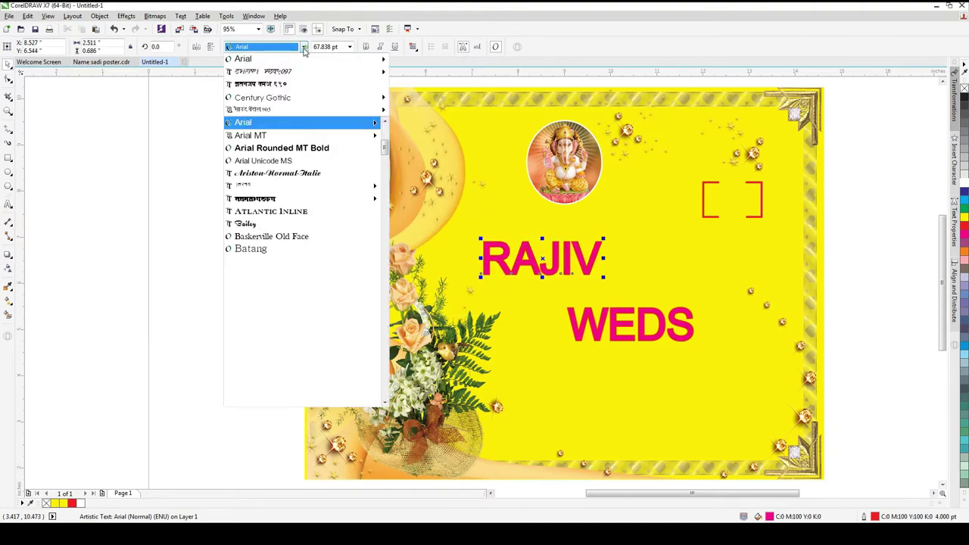
click(295, 60)
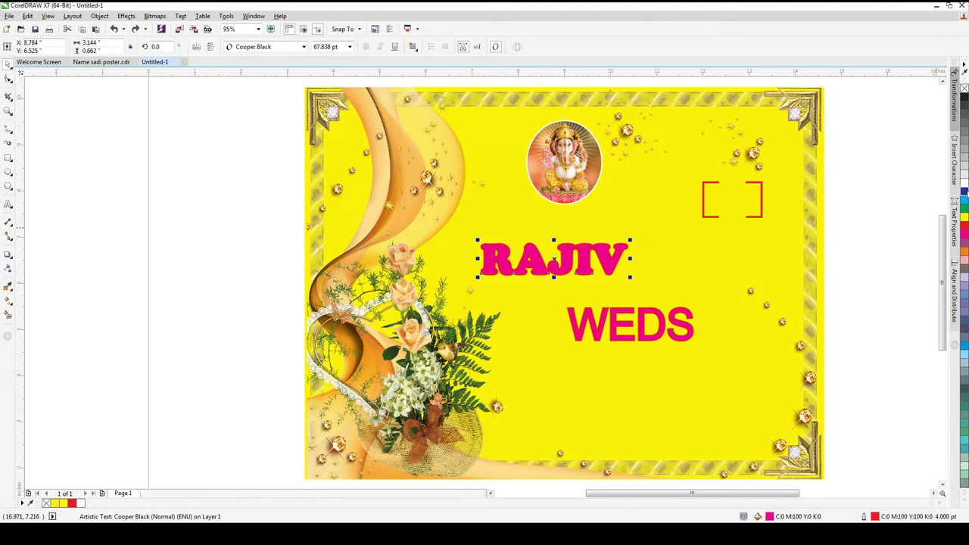
right_click(963, 185)
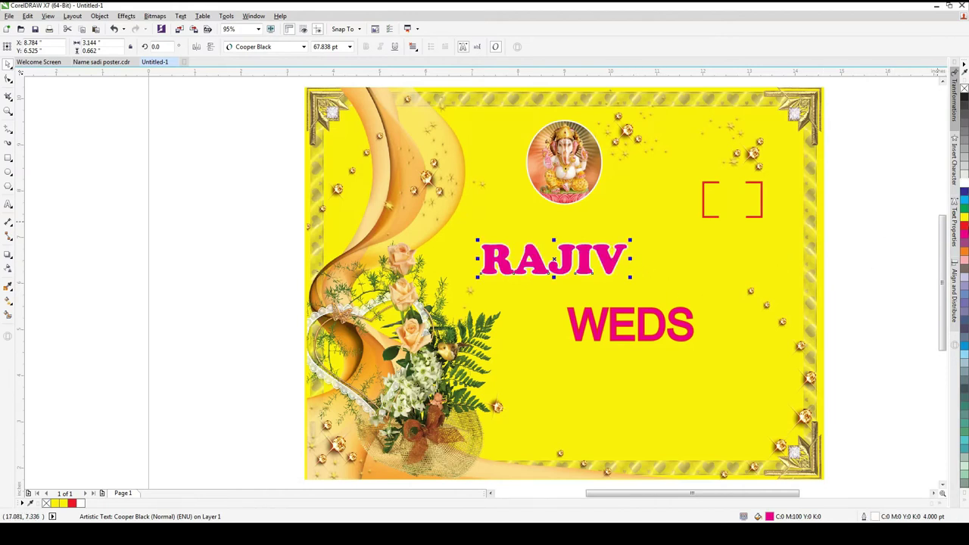
click(963, 227)
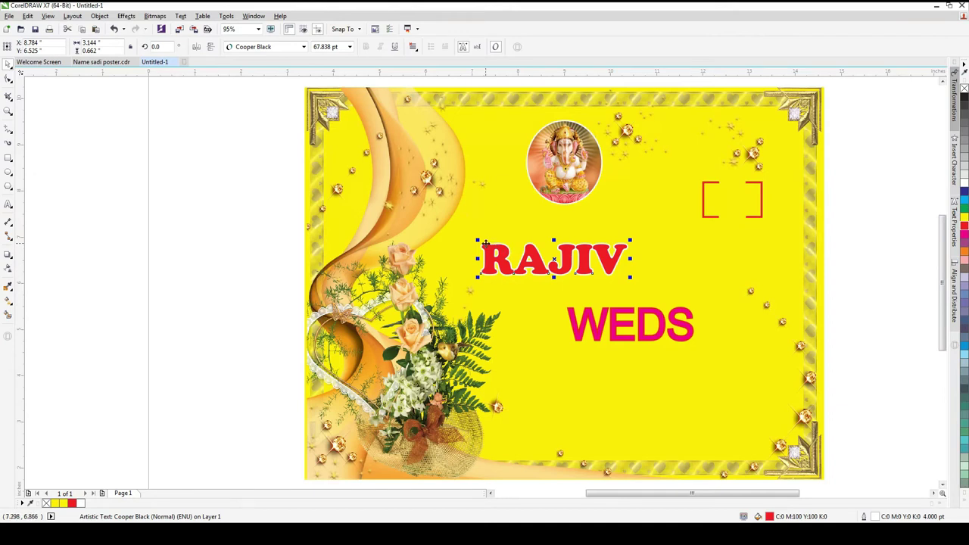
- Copy the groom's name to the card's lower-right area and replace its text with the bride's first name in uppercase
drag(592, 266, 743, 402)
right_click(743, 402)
key(F8)
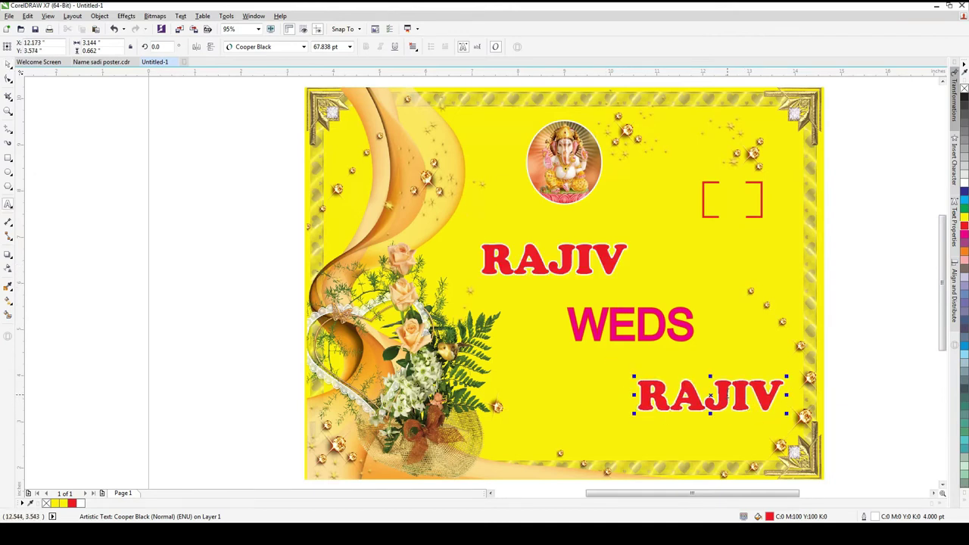
text(Puja)
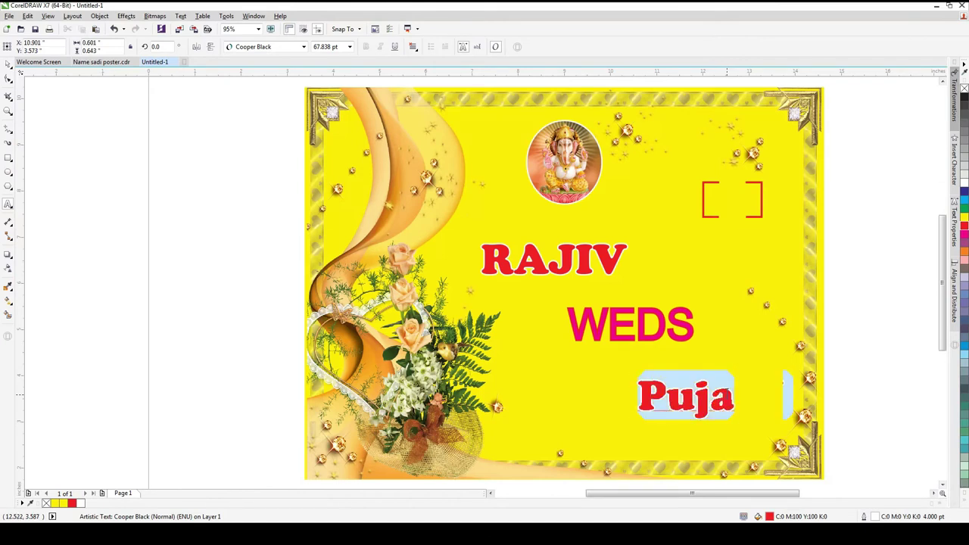
key(shift+F3)
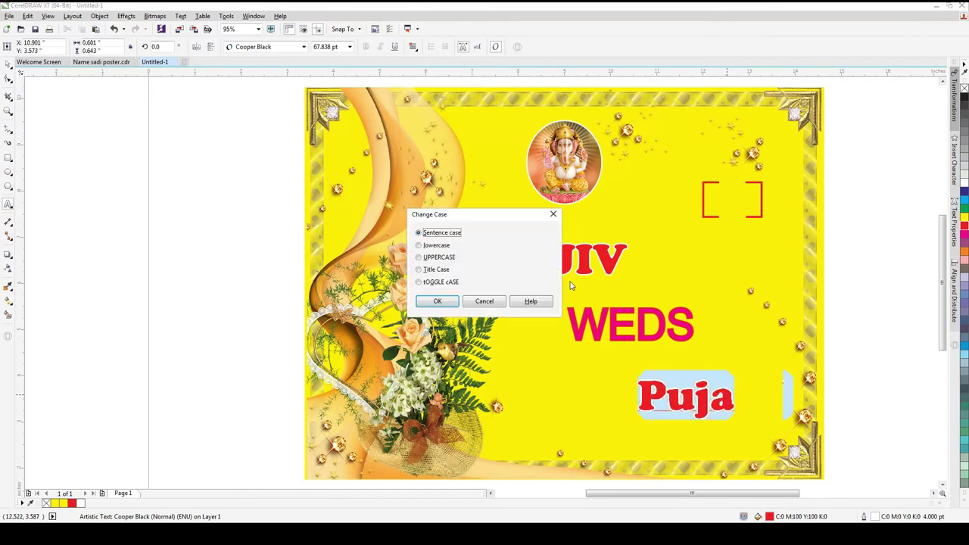
click(439, 258)
click(437, 302)
key(ctrl+space)
- Enlarge the bride's and groom's names to about 88 pt and adjust the groom's name position above WEDS
drag(631, 376, 597, 368)
click(569, 264)
key(ctrl+r)
drag(603, 269, 632, 274)
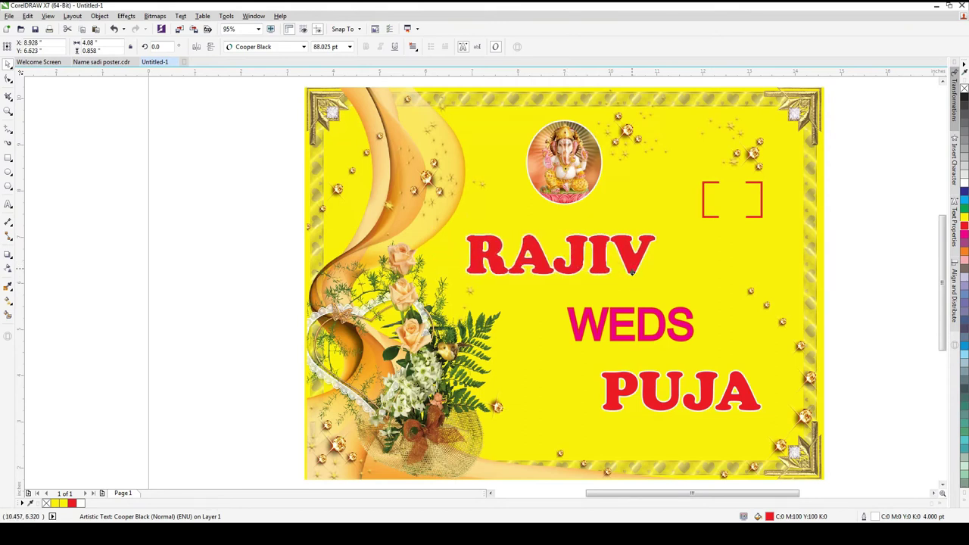
- Set the WEDS text in Cooper Black with a white outline and a dark blue fill
click(636, 342)
click(302, 47)
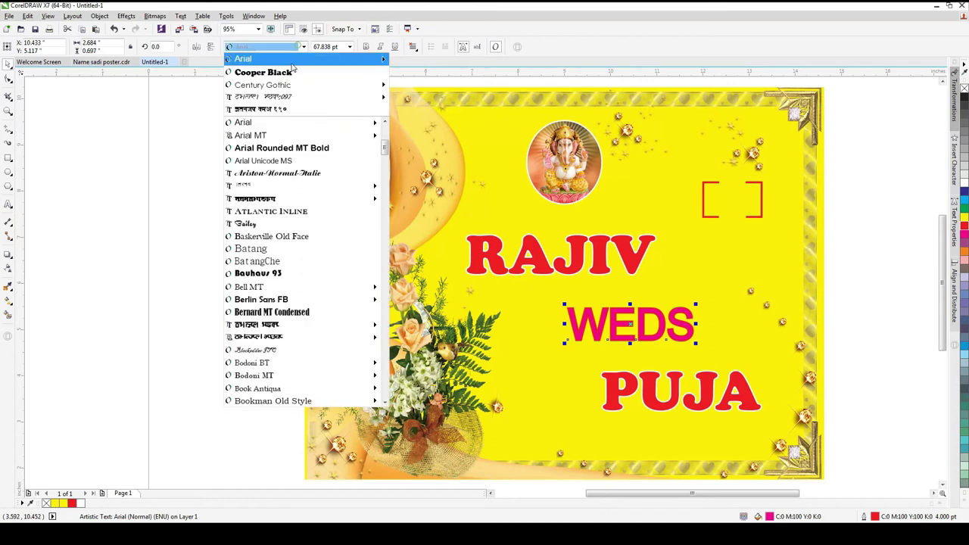
click(287, 72)
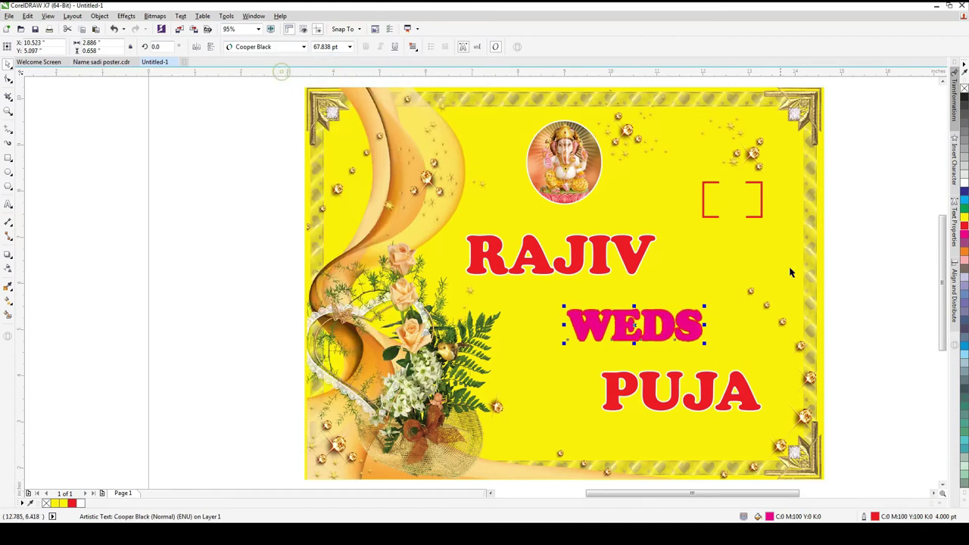
right_click(963, 186)
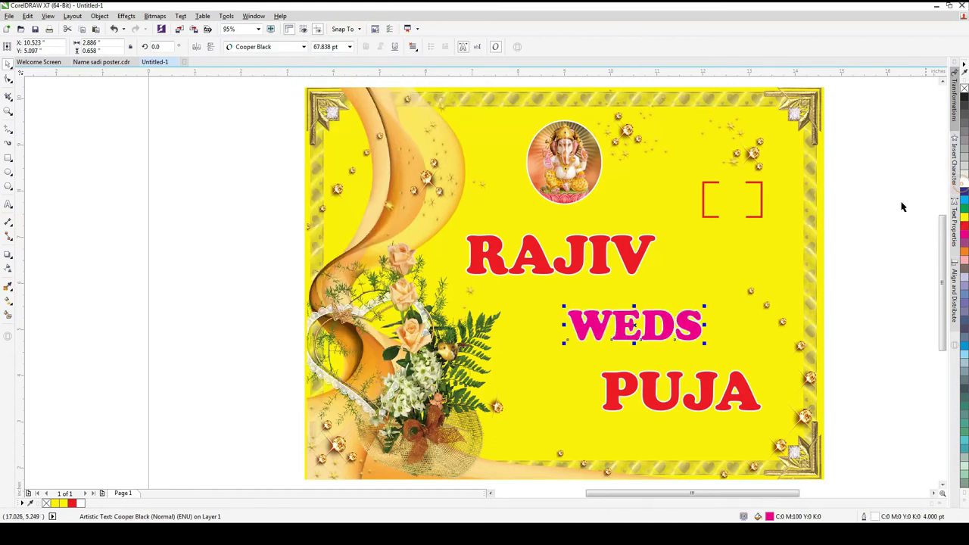
click(964, 218)
click(965, 201)
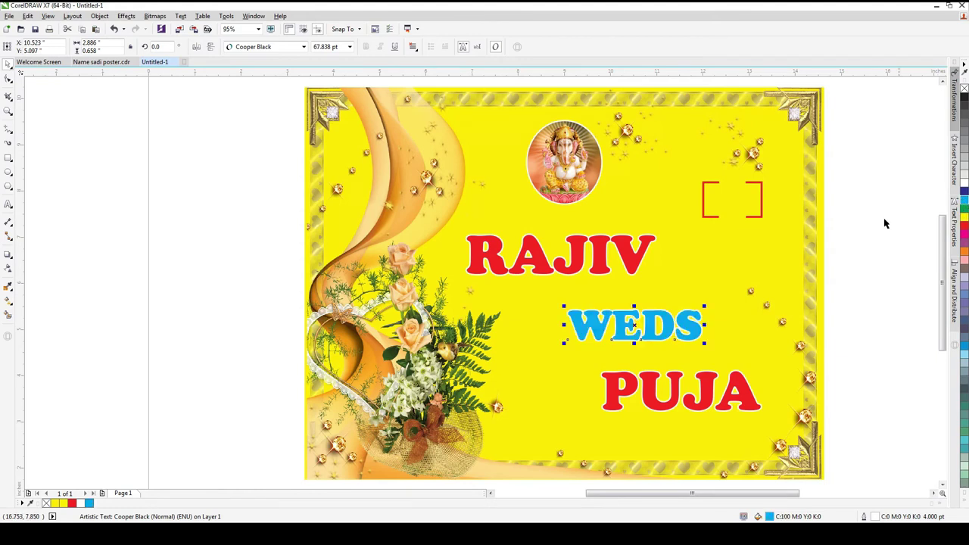
click(965, 192)
- Space out the text diagonally by moving WEDS slightly left, the groom's name up and left, and the bride's name right
drag(657, 324, 636, 321)
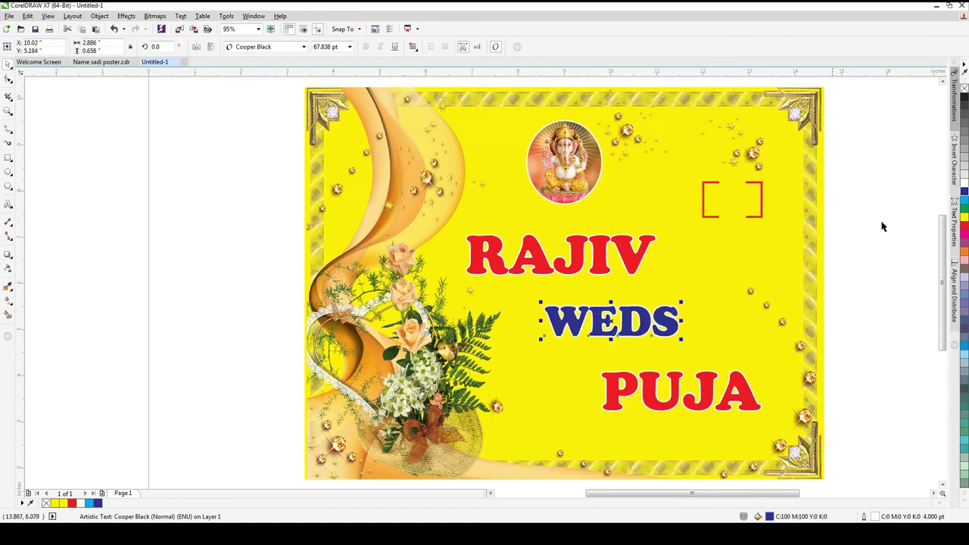
drag(611, 269, 592, 253)
drag(698, 389, 720, 389)
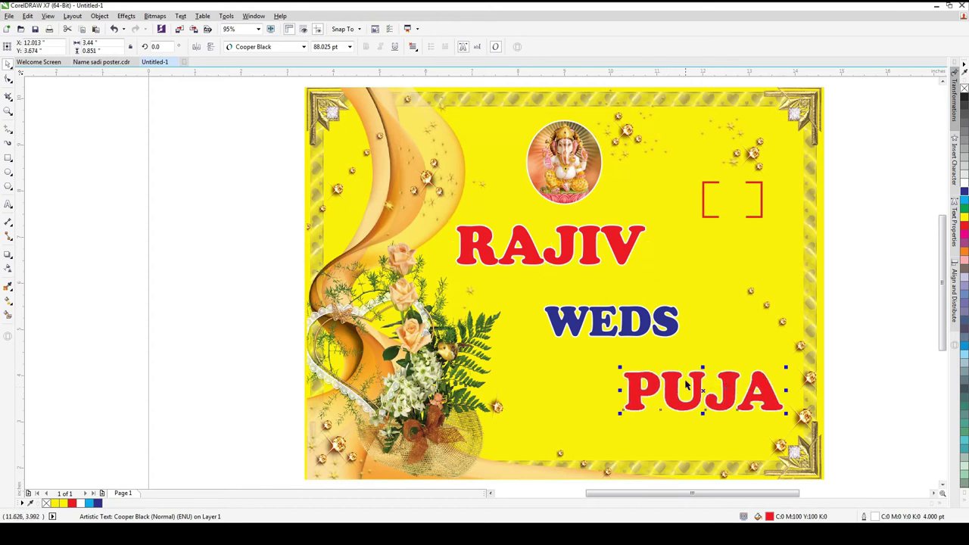
- Try a deep yellow fill with a red outline on the WEDS text
click(673, 318)
click(962, 504)
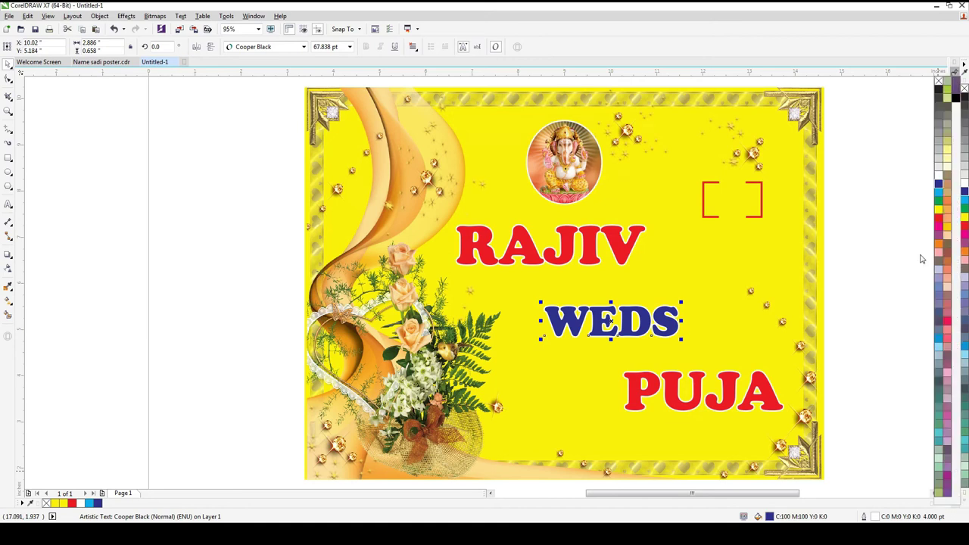
click(947, 227)
key(ctrl+z)
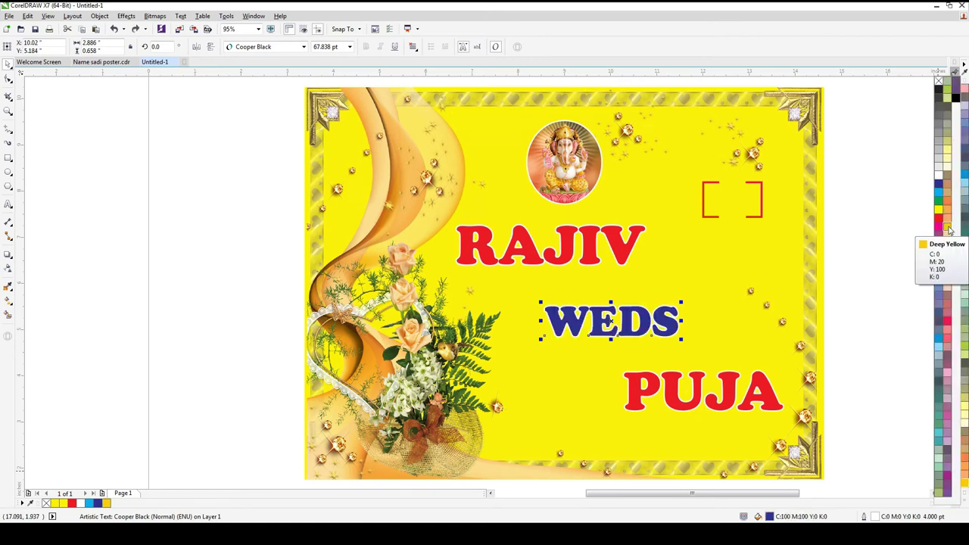
click(948, 228)
right_click(939, 219)
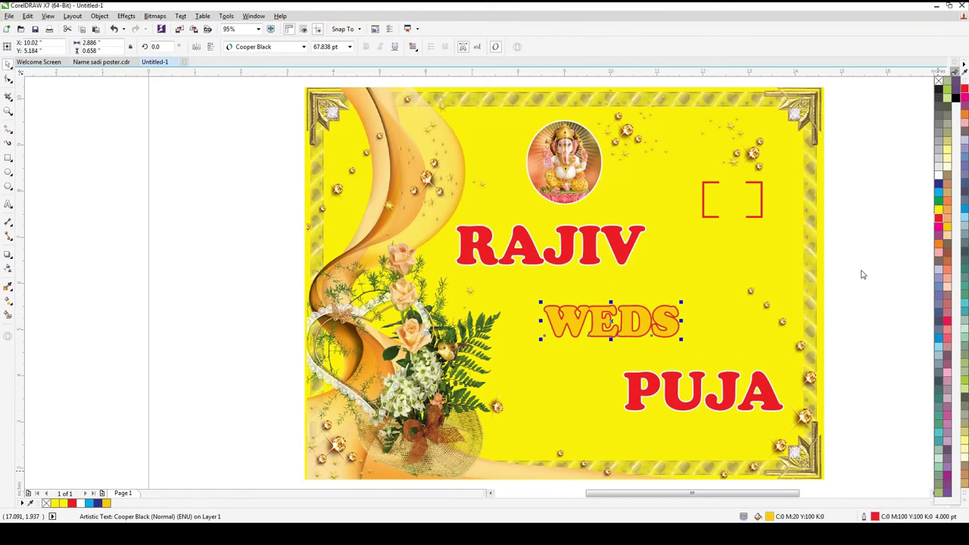
click(861, 270)
key(ctrl+z)
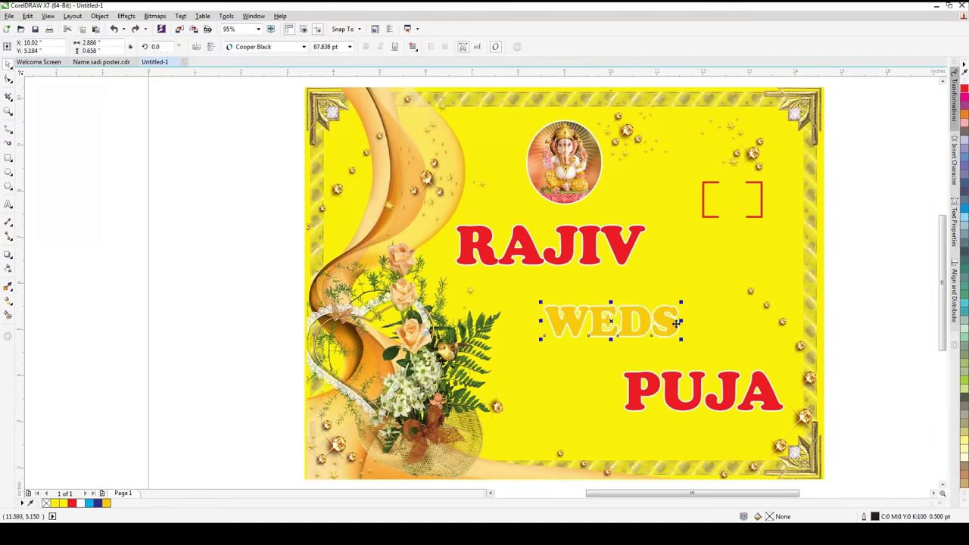
key(ctrl+z)
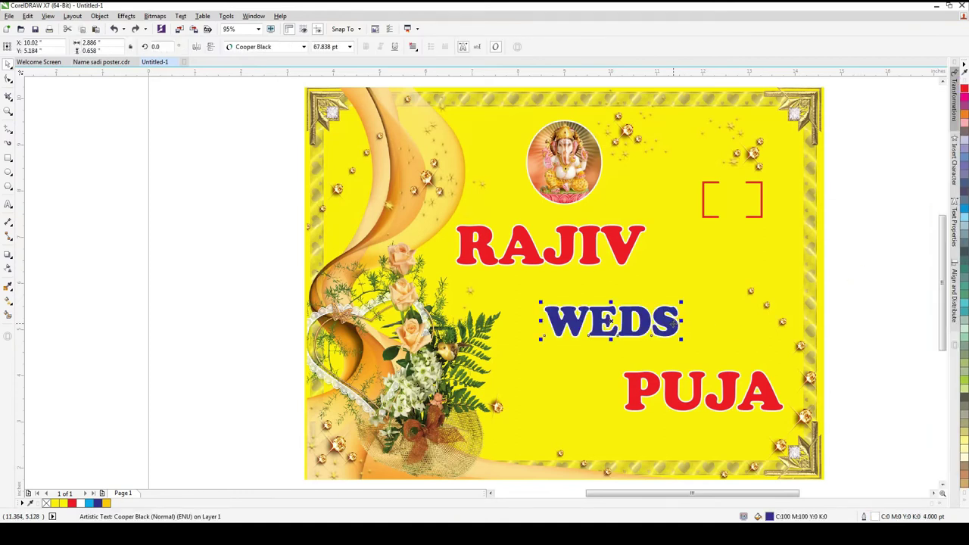
- Shift the bride's name slightly right and down, and fill both the bride's and groom's names with magenta
click(891, 362)
drag(682, 407, 685, 410)
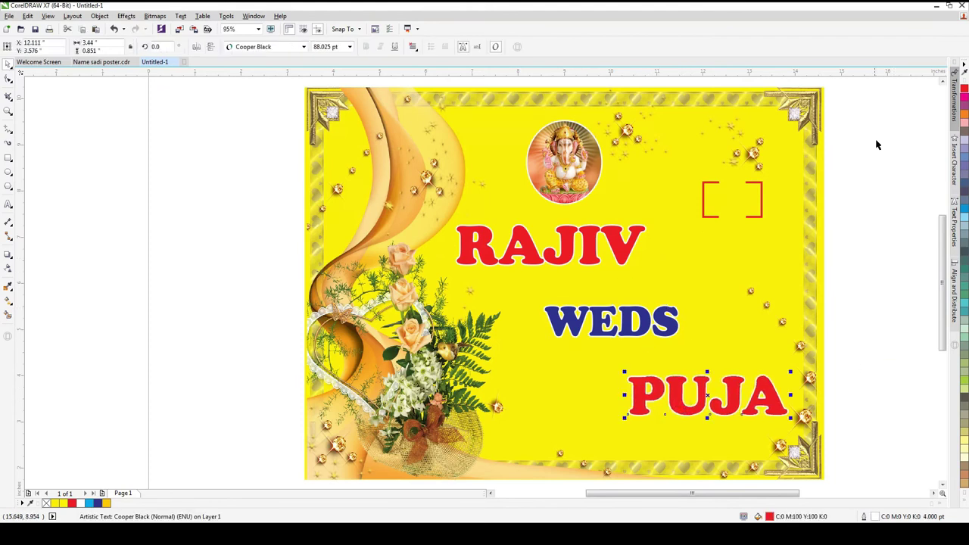
click(964, 97)
click(622, 254)
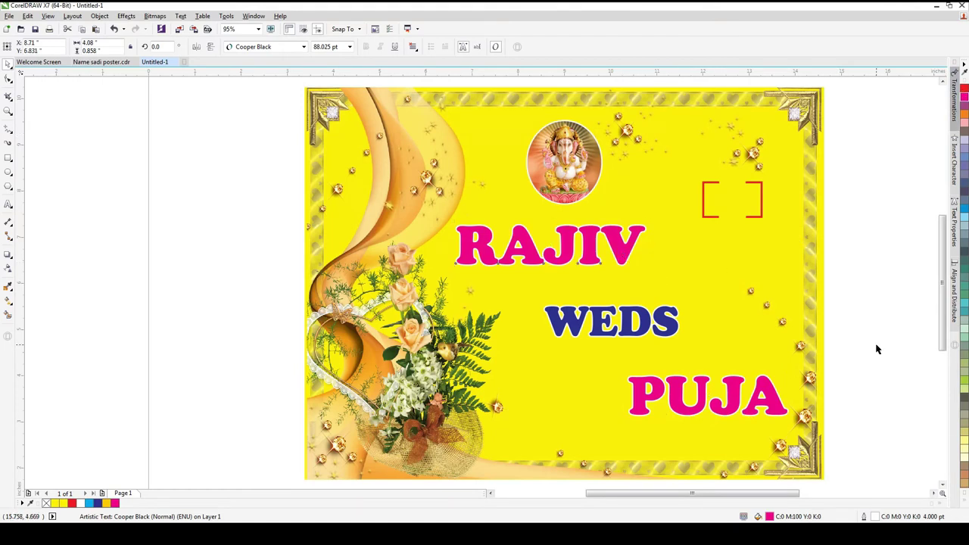
click(876, 349)
- Select the right half of the red bracket ornament and nudge it right to widen the gap between the halves
scroll(407, 225, down, 1)
key(z)
drag(636, 116, 334, 380)
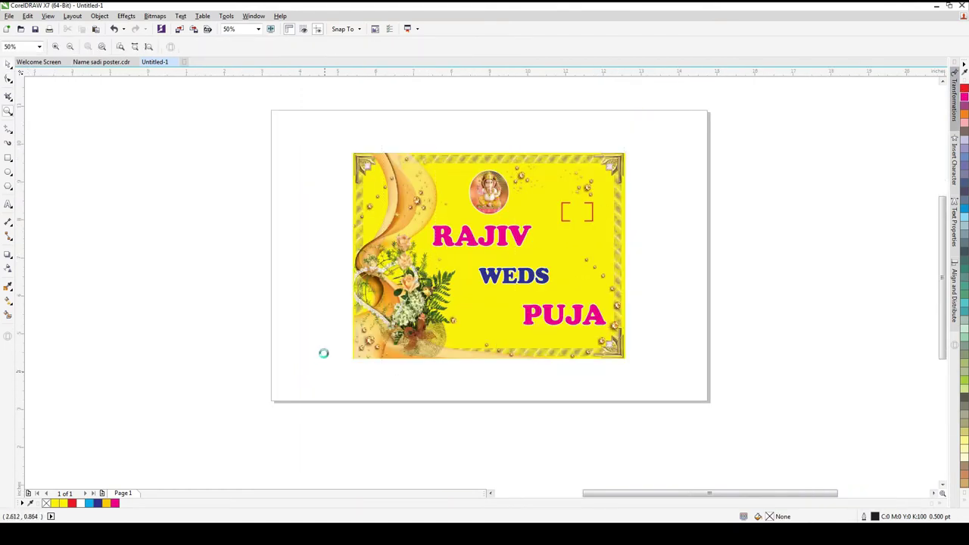
click(561, 339)
click(801, 287)
click(649, 213)
ctrl+click(649, 213)
key(Right)
key(Right)
key(Right)
key(Right)
key(Right)
key(Right)
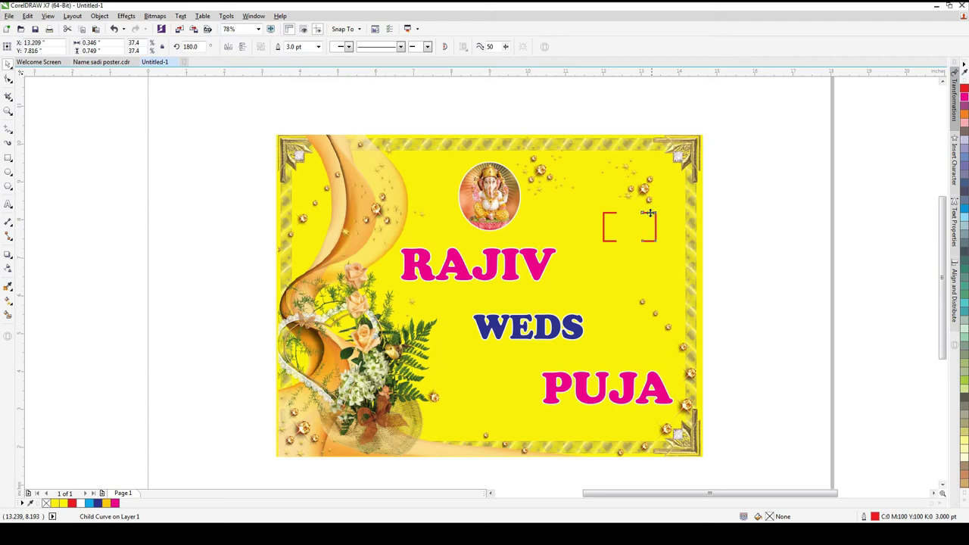
- Move the grouped bracket ornament slightly up and left, and stretch it to about 1.6 inches wide
key(Escape)
key(z)
drag(749, 114, 409, 282)
key(space)
drag(618, 301, 595, 277)
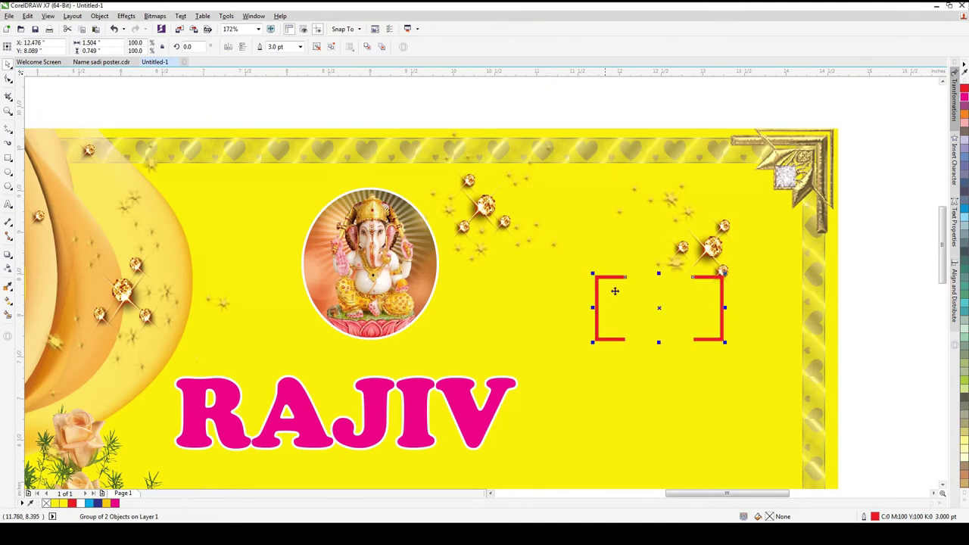
drag(725, 308, 508, 384)
click(861, 310)
key(z)
key(space)
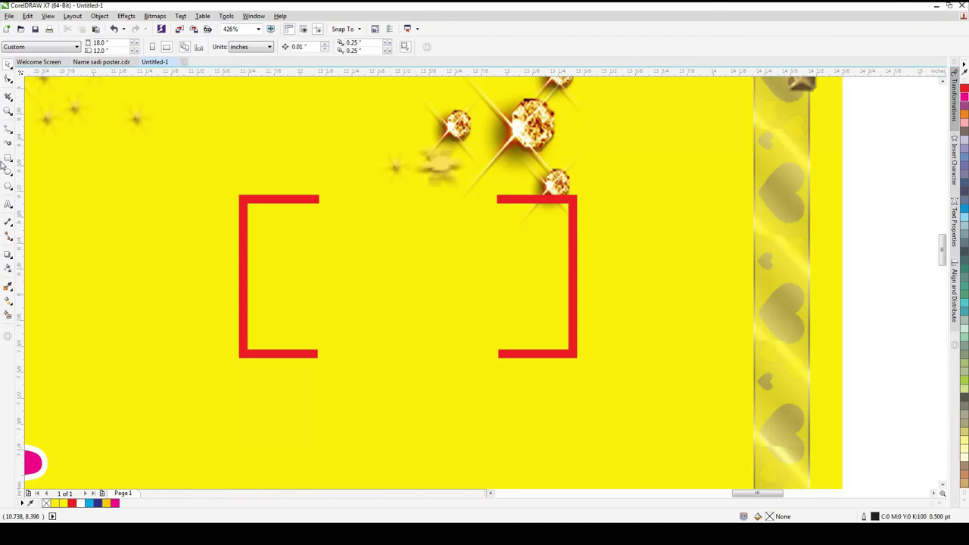
- Draw a rectangle about 1.56 by 0.75 inches spanning the bracket ornament, and bring the red bracket in front of it
click(8, 159)
drag(247, 199, 573, 356)
key(space)
click(534, 197)
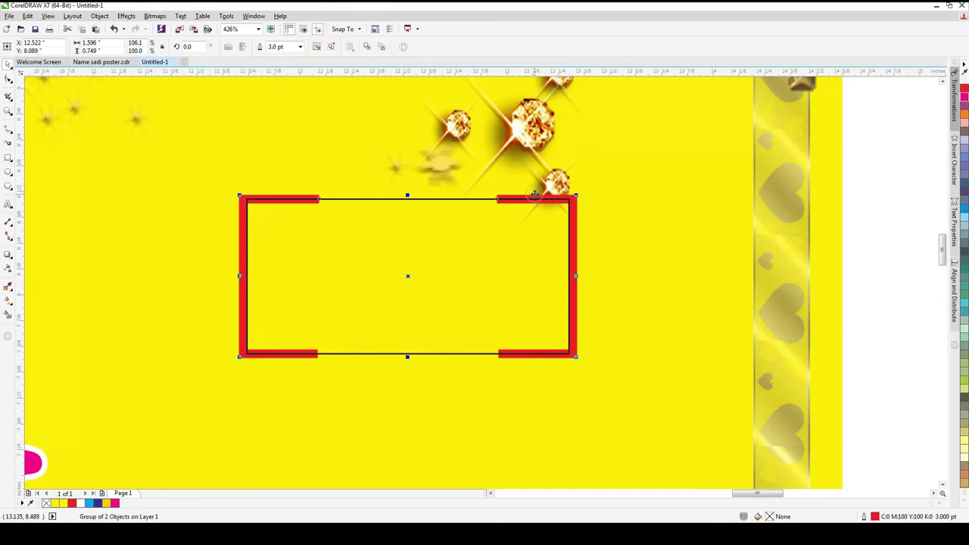
click(519, 249)
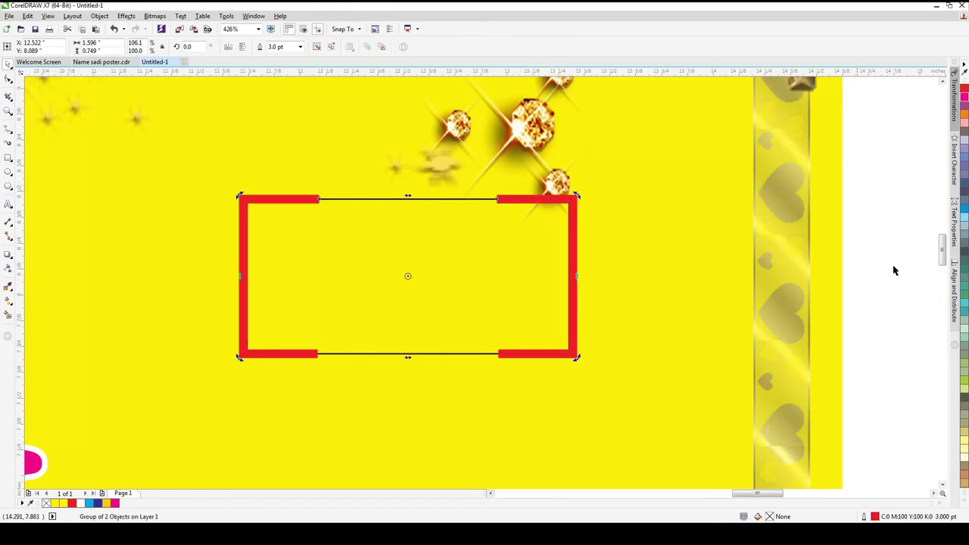
- Fill the rectangle inside the bracket with white and remove its outline
click(962, 503)
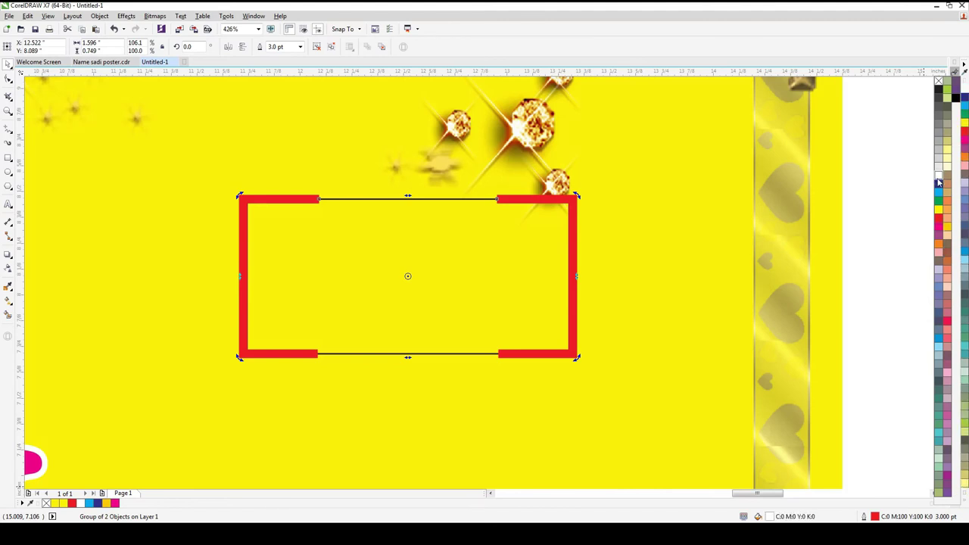
click(879, 257)
click(457, 241)
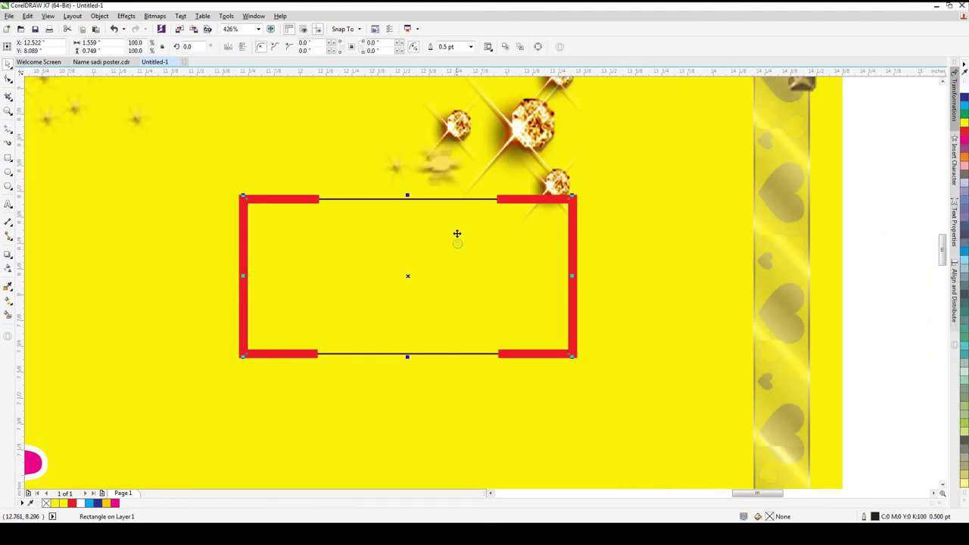
click(964, 92)
click(470, 47)
click(458, 58)
click(860, 379)
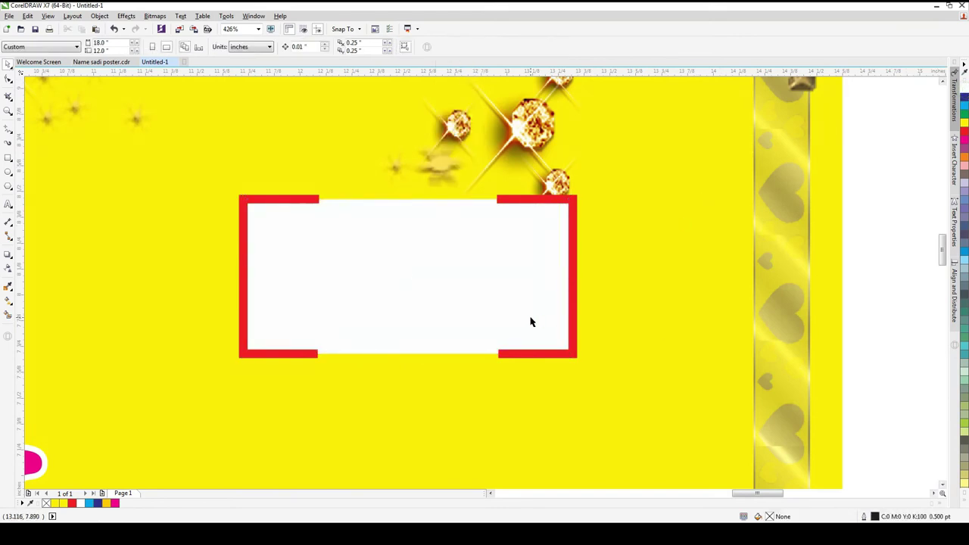
- Add the date 1/5/2021 in the upper part of the white box, set in Cooper Black at about 20 pt
key(F8)
click(300, 231)
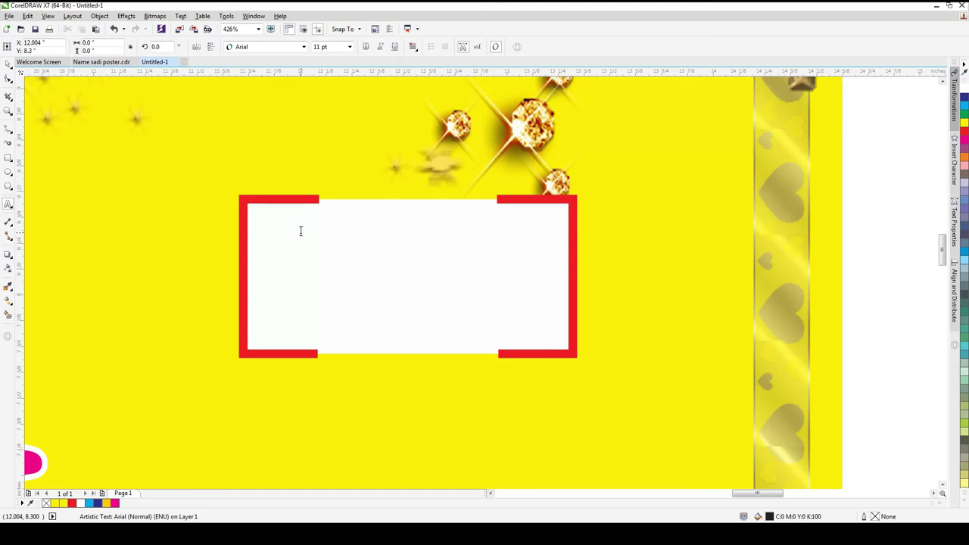
text(1/5/)
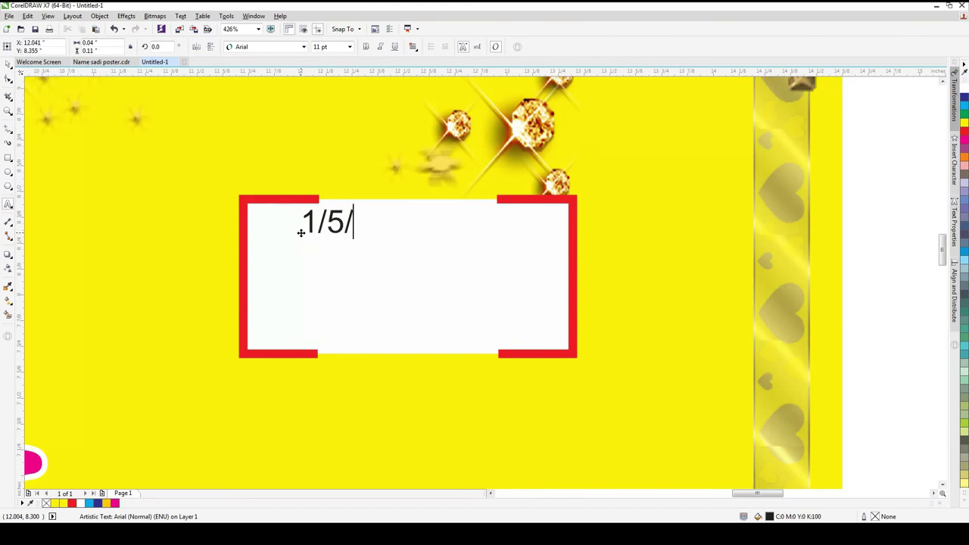
text(2021)
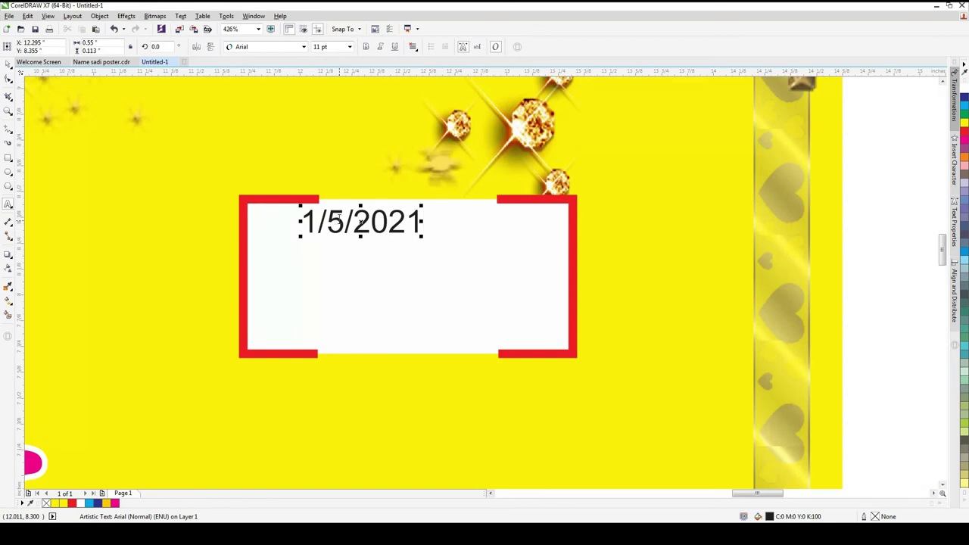
click(303, 47)
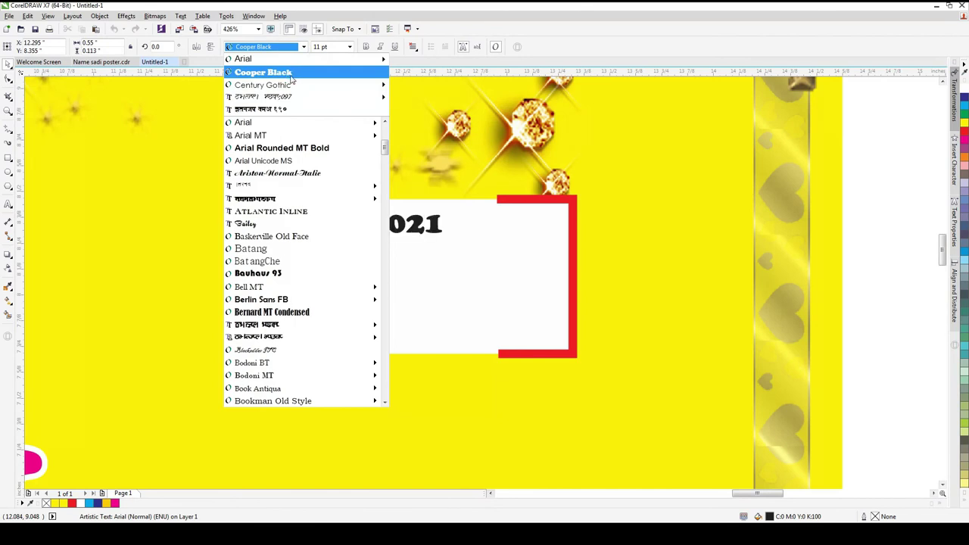
click(290, 75)
drag(447, 241, 536, 264)
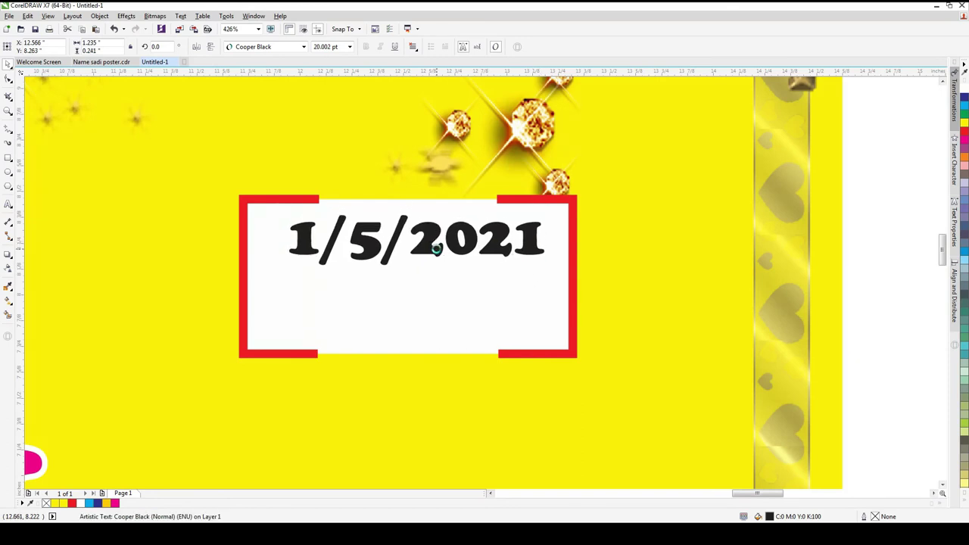
- Replace both slashes in the date with colons so it reads 1:5:2021
key(F8)
drag(398, 242, 387, 246)
text(;)
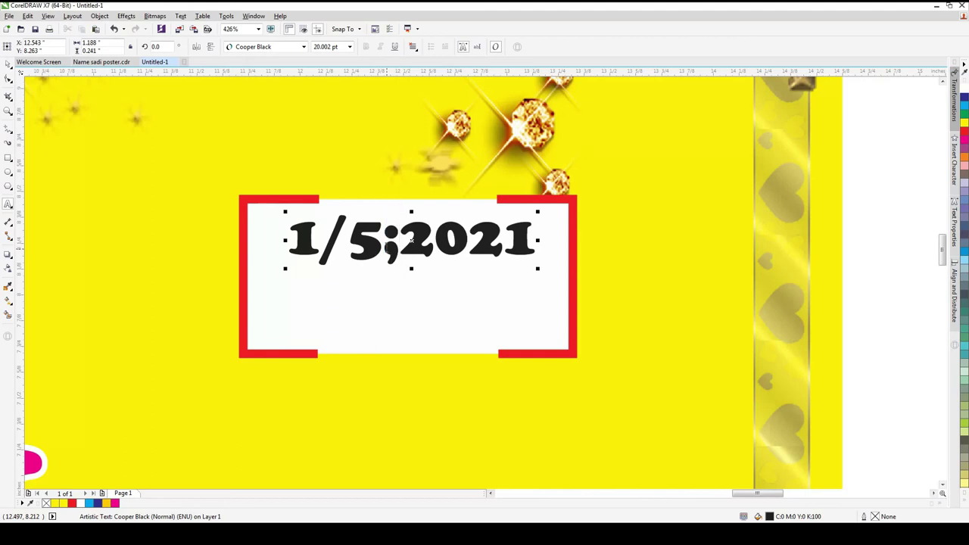
key(BackSpace)
text(:)
click(334, 256)
drag(322, 258, 341, 257)
text(:)
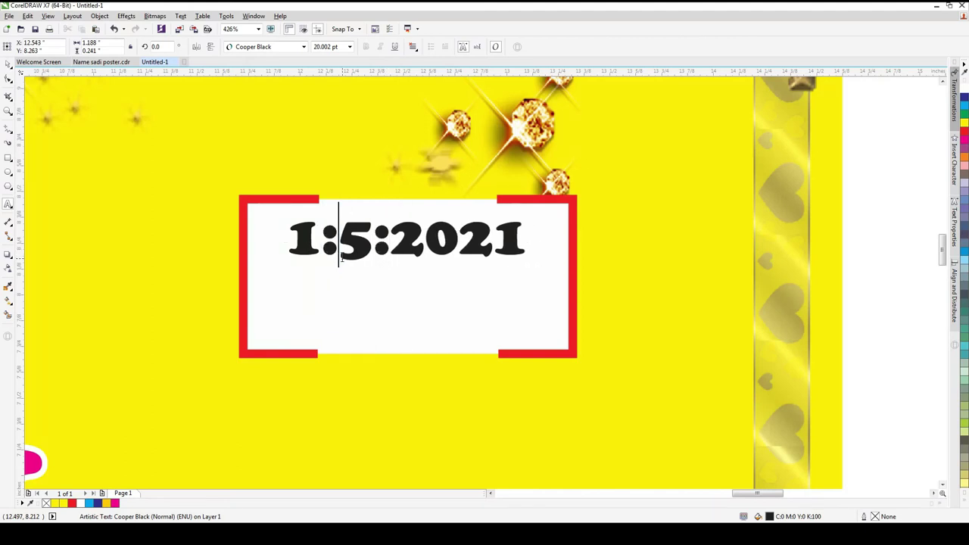
- Change the middle number of the date to 3 so it reads 1:3:2021
key(Escape)
key(ctrl+space)
key(F8)
click(360, 235)
key(shift+Left)
text(3)
key(Escape)
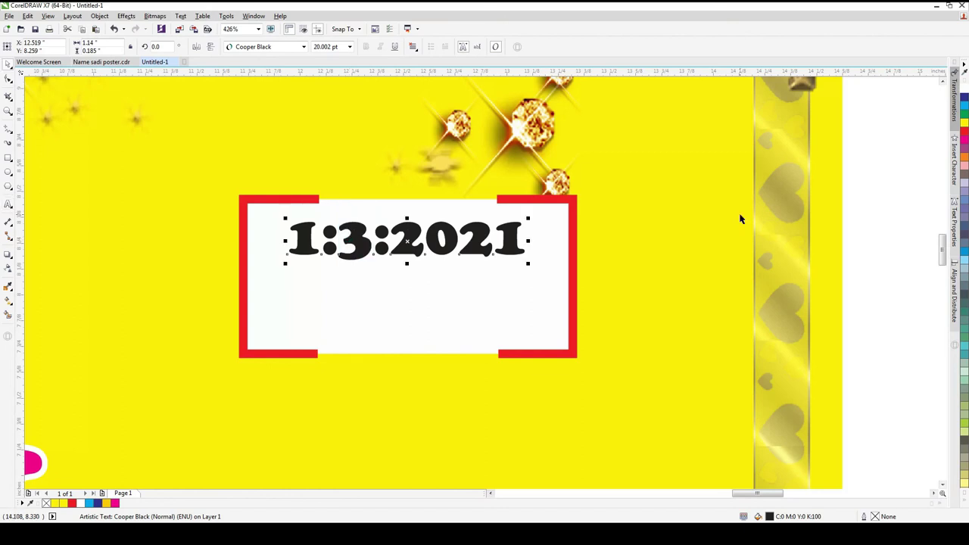
- Format the date with a dark blue fill and the Cascade-Light Bold font, enlarged to about 23.5 pt
click(964, 134)
click(964, 97)
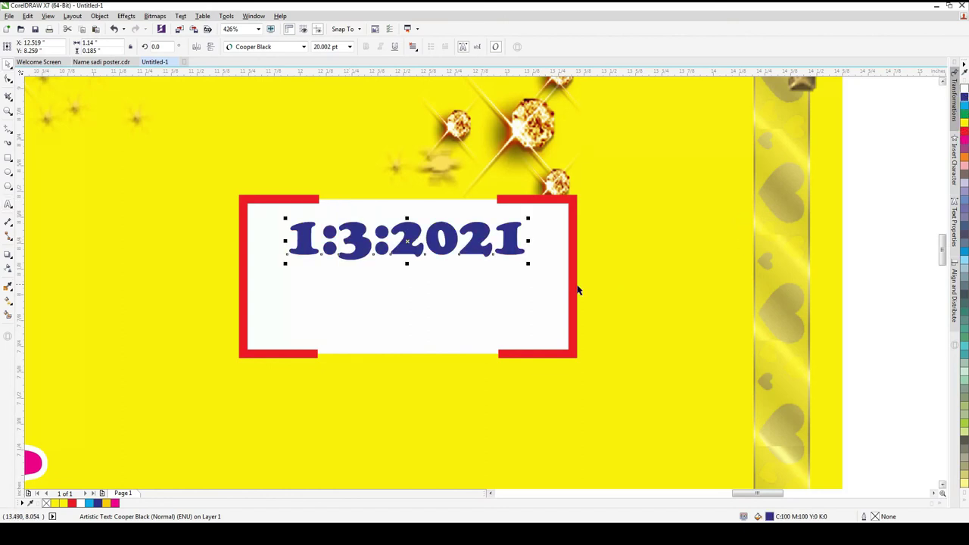
click(303, 47)
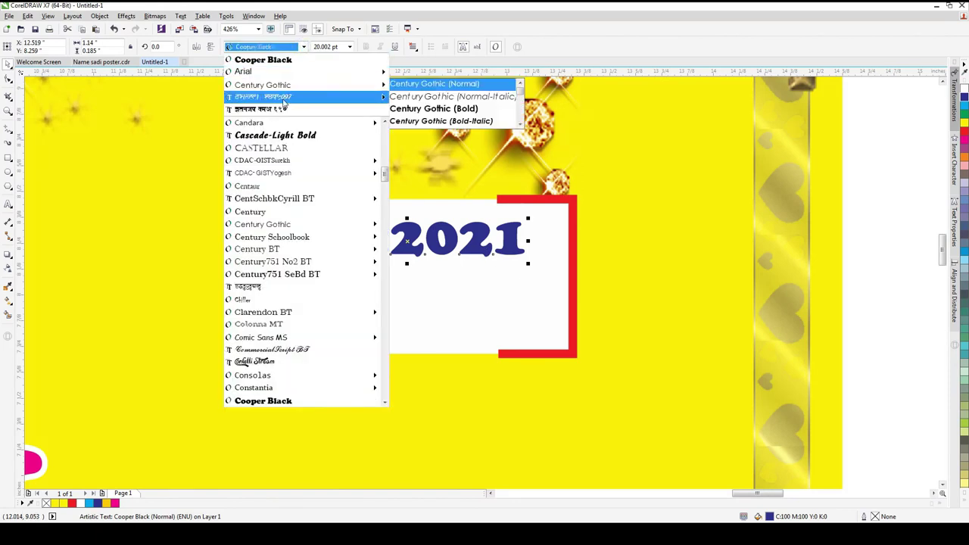
click(279, 136)
drag(520, 262, 538, 265)
- Copy the date directly below itself in the white box and replace the copy's text with Sunday
drag(445, 250, 452, 319)
double_click(452, 318)
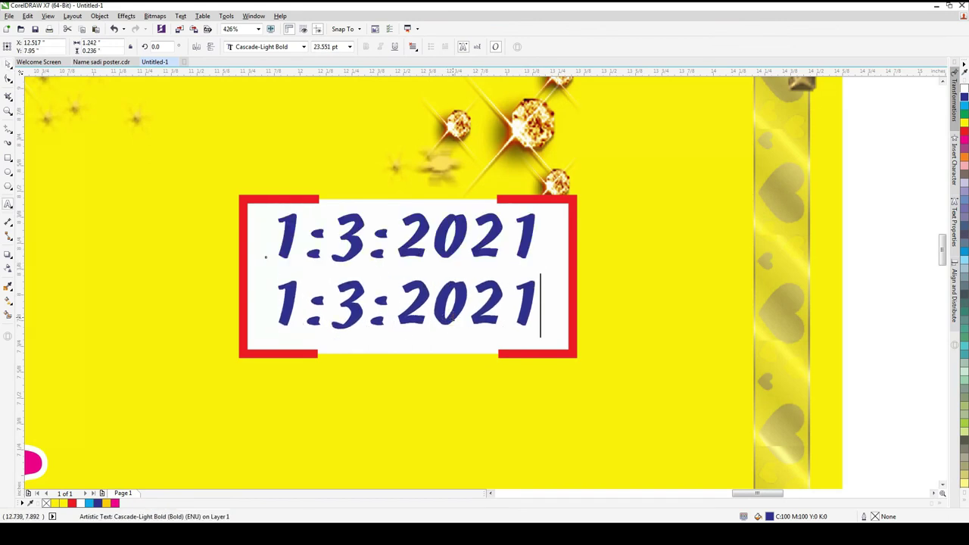
key(ctrl+a)
text(Sunde)
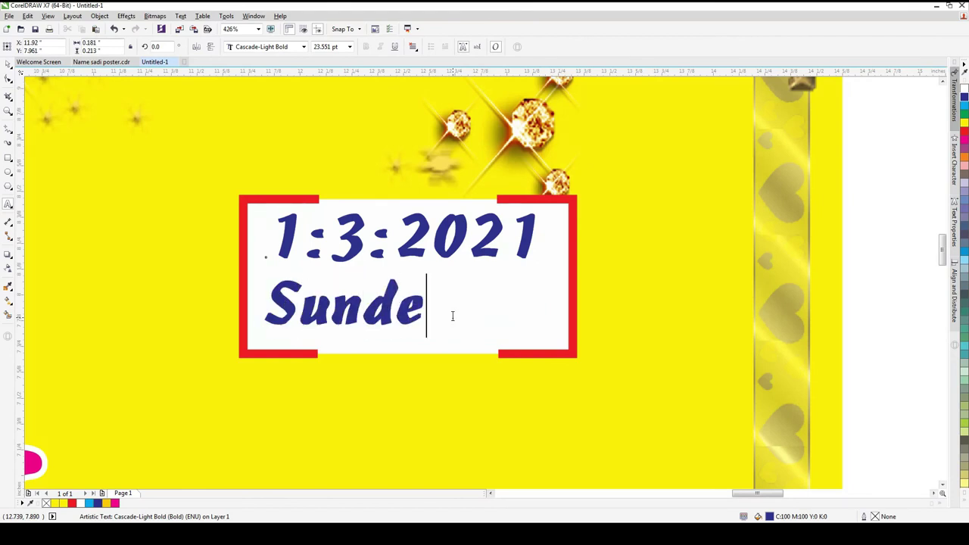
key(BackSpace)
text(ay)
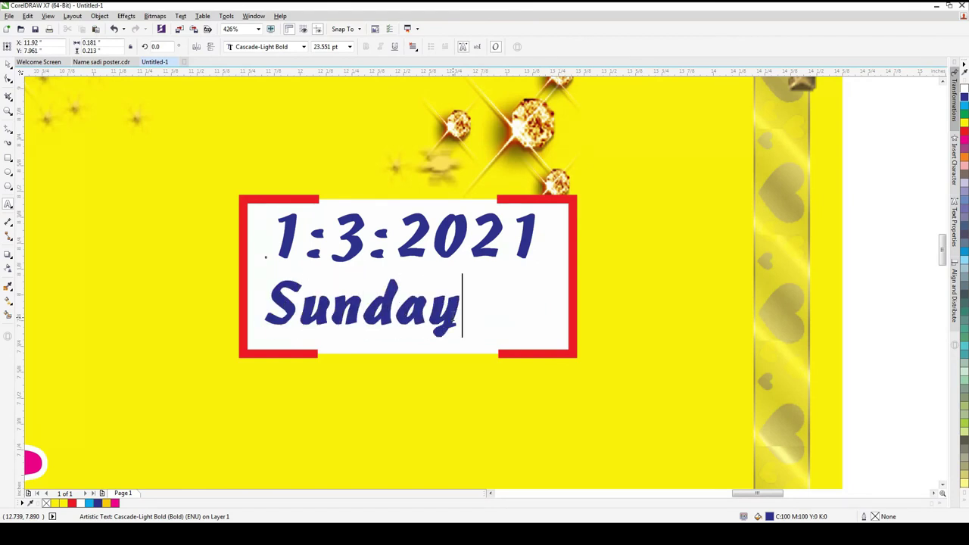
- Centre the Sunday text horizontally under the date
key(ctrl+space)
shift+click(413, 250)
key(c)
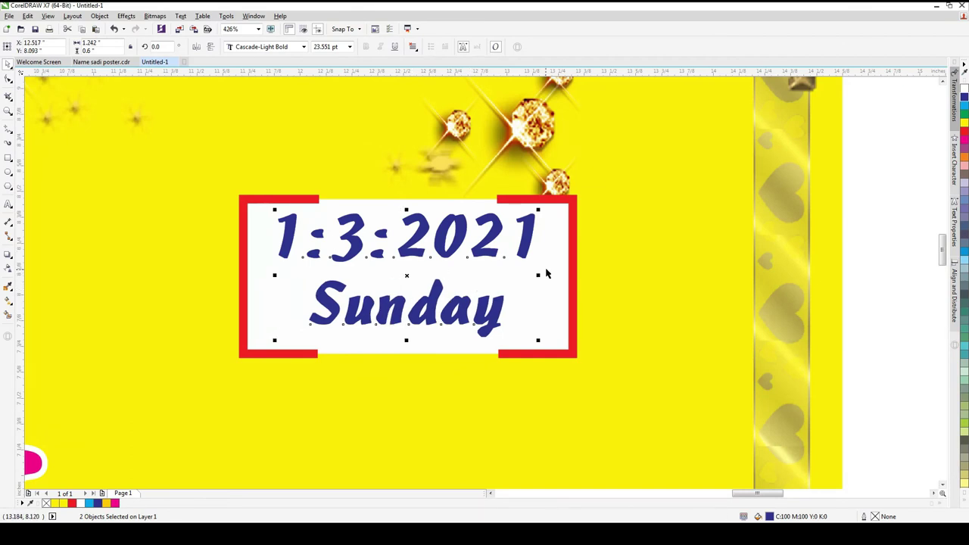
scroll(545, 274, down, 3)
key(Escape)
key(shift+F4)
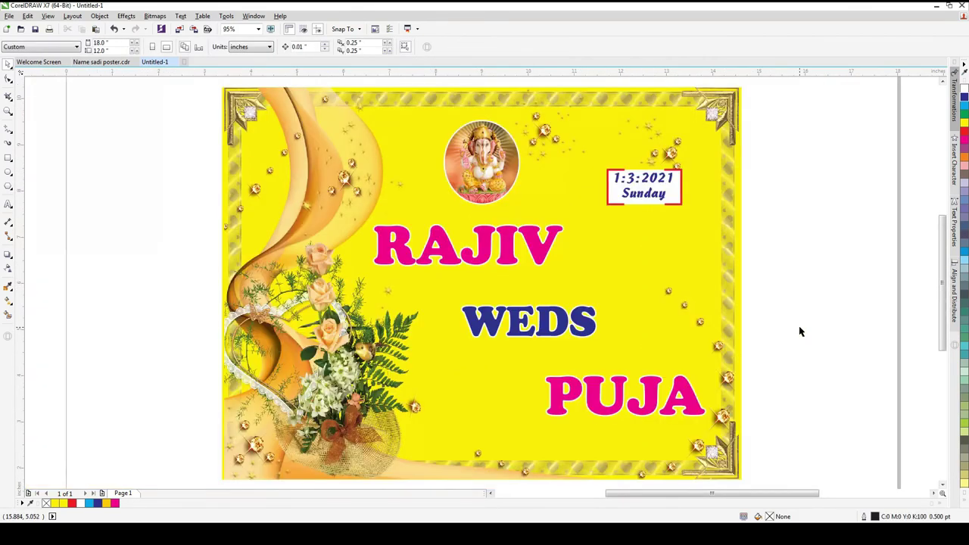
key(z)
drag(769, 89, 205, 320)
key(space)
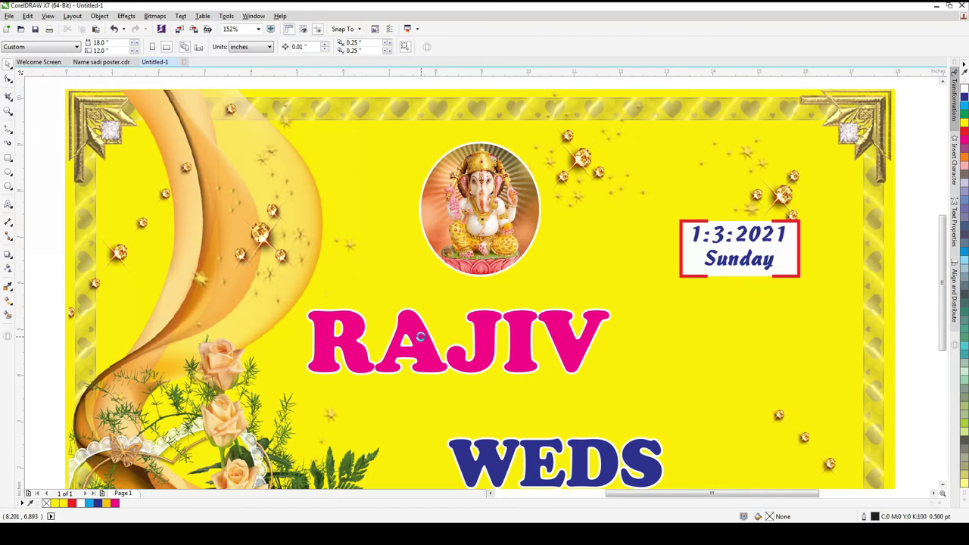
key(F4)
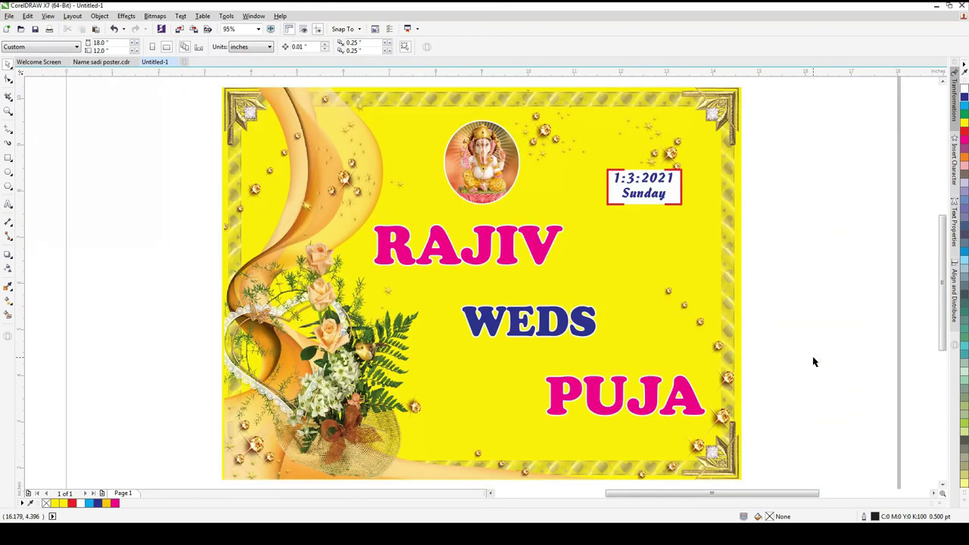
- Save the drawing to the Desktop as a CorelDRAW file named Poster
click(9, 16)
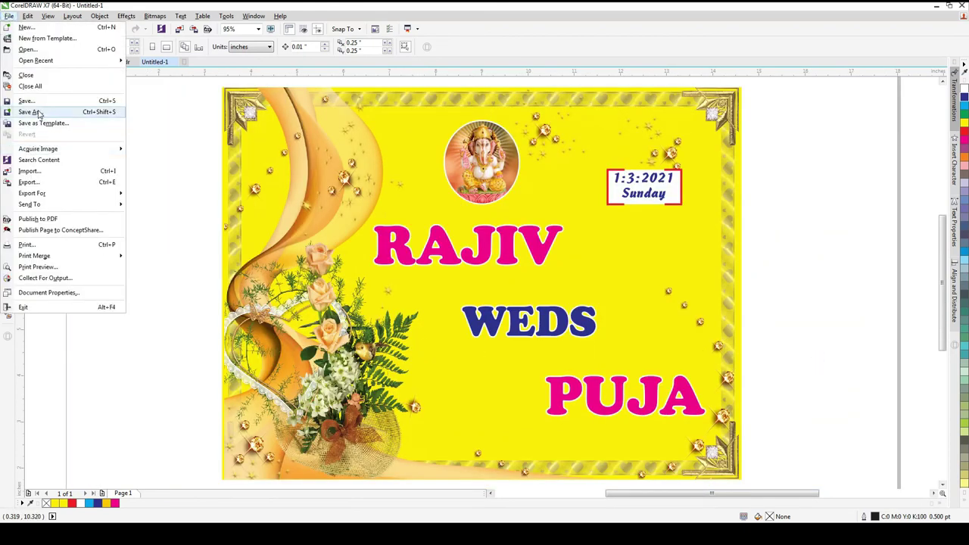
click(38, 114)
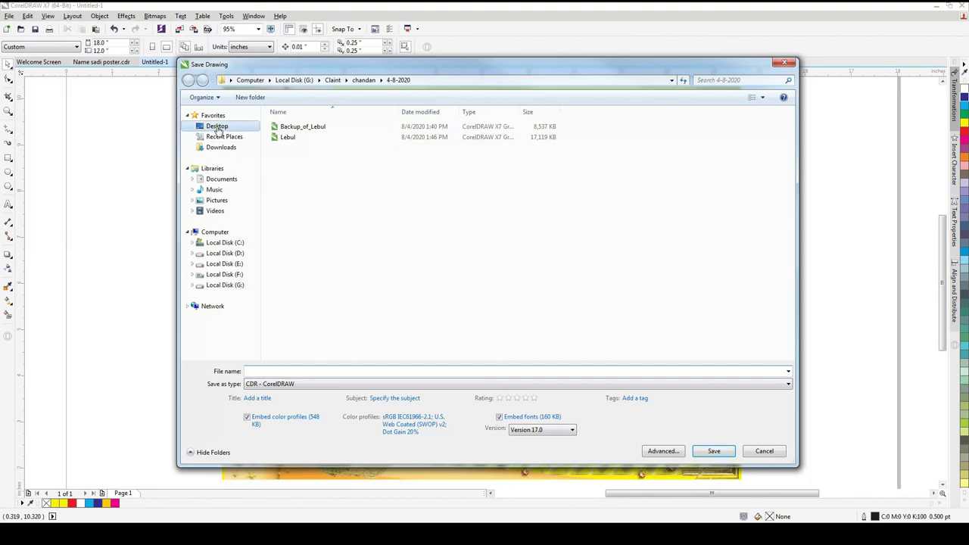
click(218, 127)
click(296, 371)
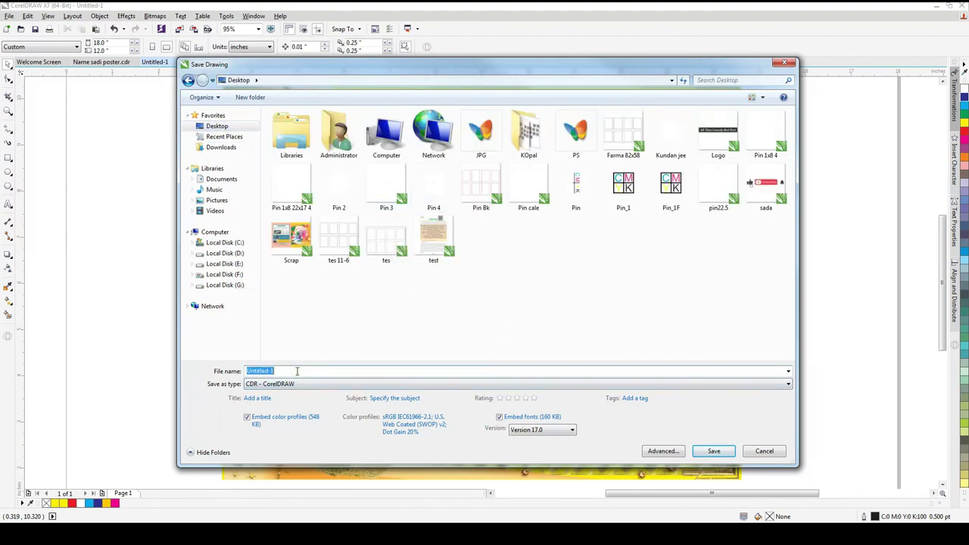
text(Poster)
key(Return)
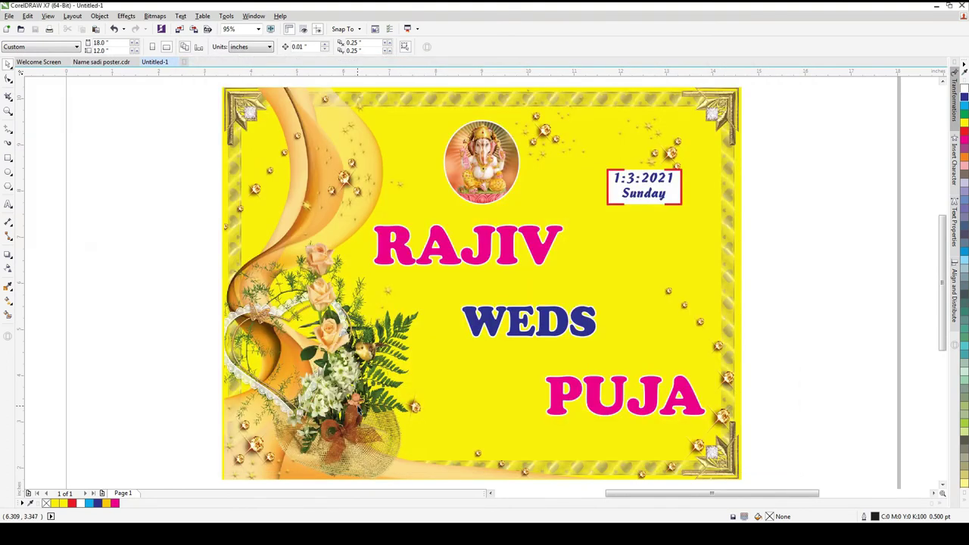